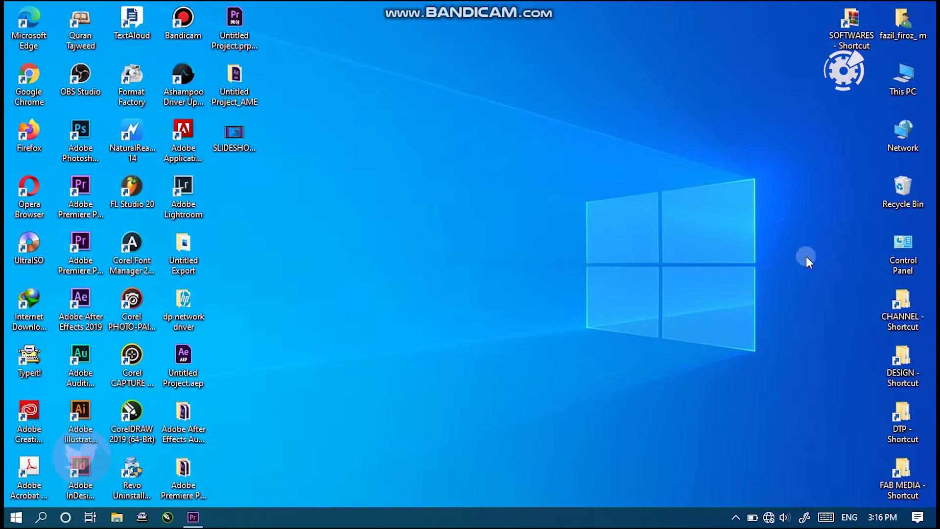
Step: Refresh the desktop a couple of times from its right-click menu
right_click(787, 221)
left_click(846, 262)
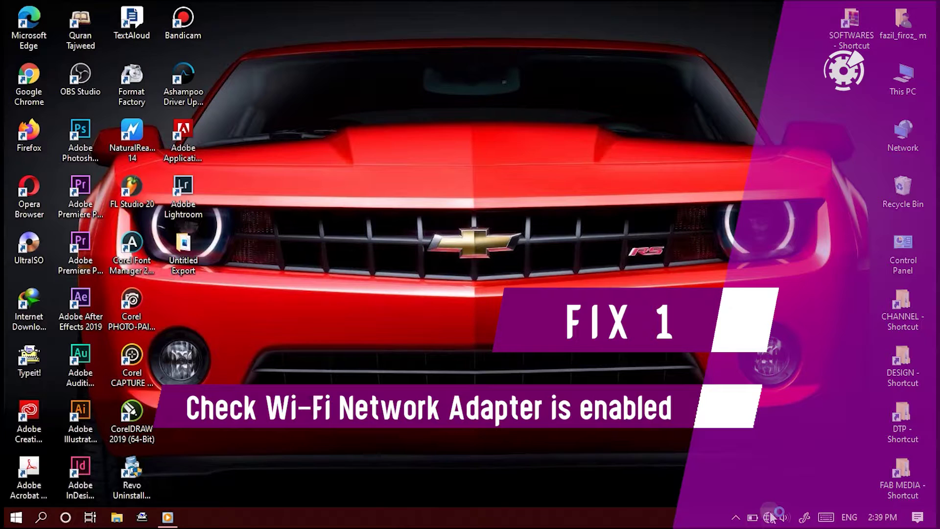
right_click(509, 198)
left_click(536, 242)
right_click(492, 203)
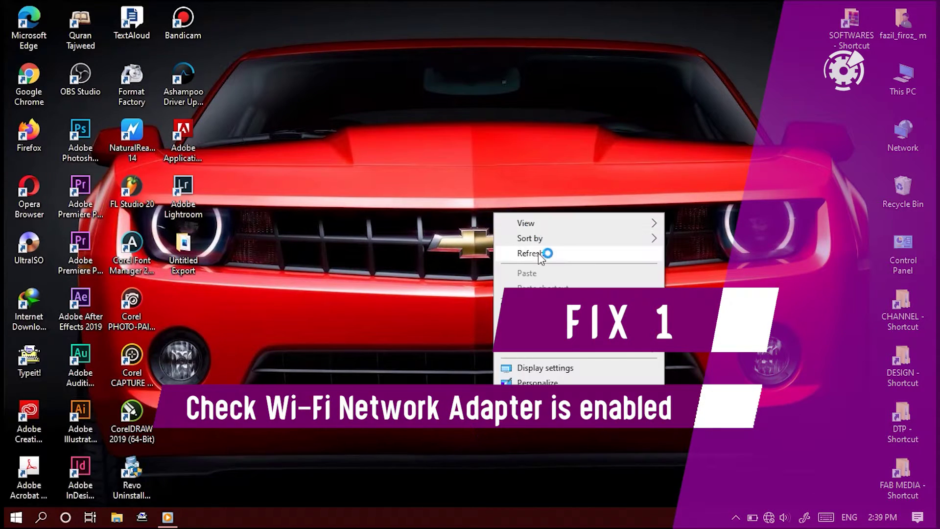
right_click(581, 349)
left_click(622, 327)
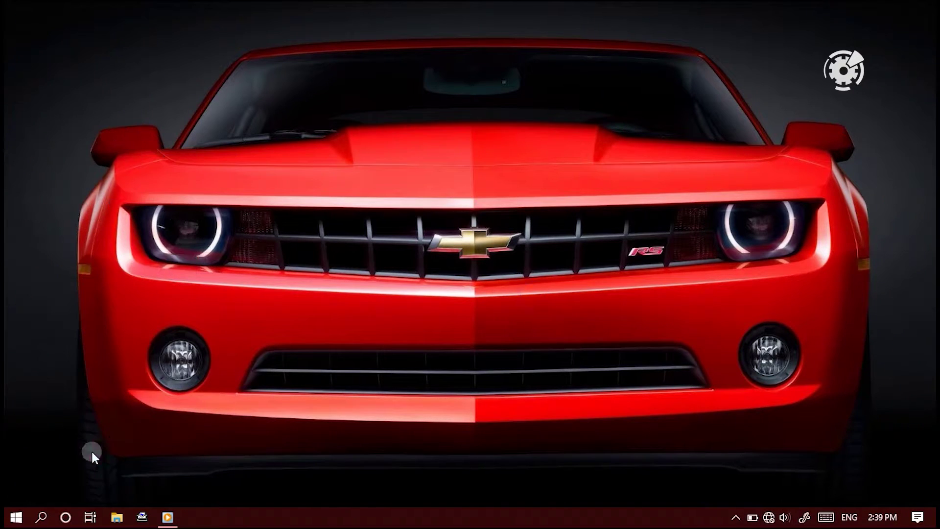
Step: Open Settings' Network & Internet page and show the network adapters list
left_click(15, 518)
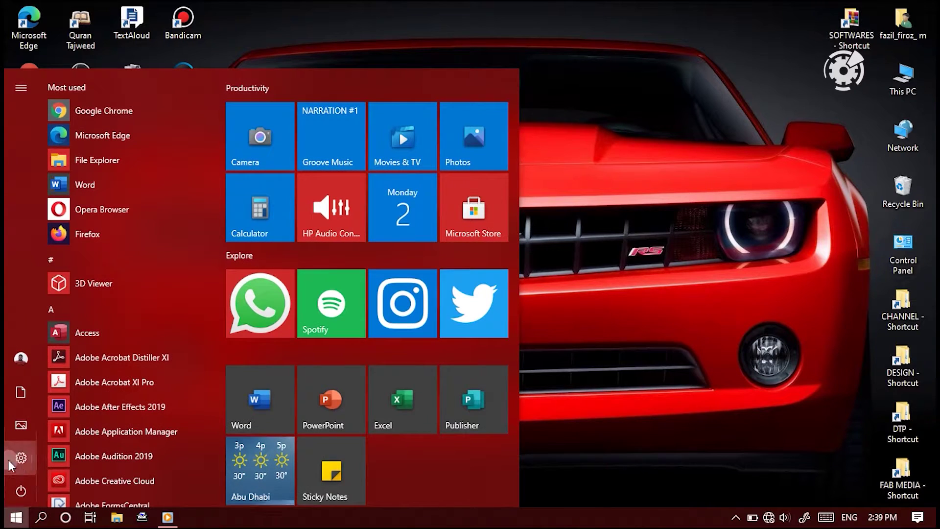
mouse_move(17, 460)
left_click(21, 459)
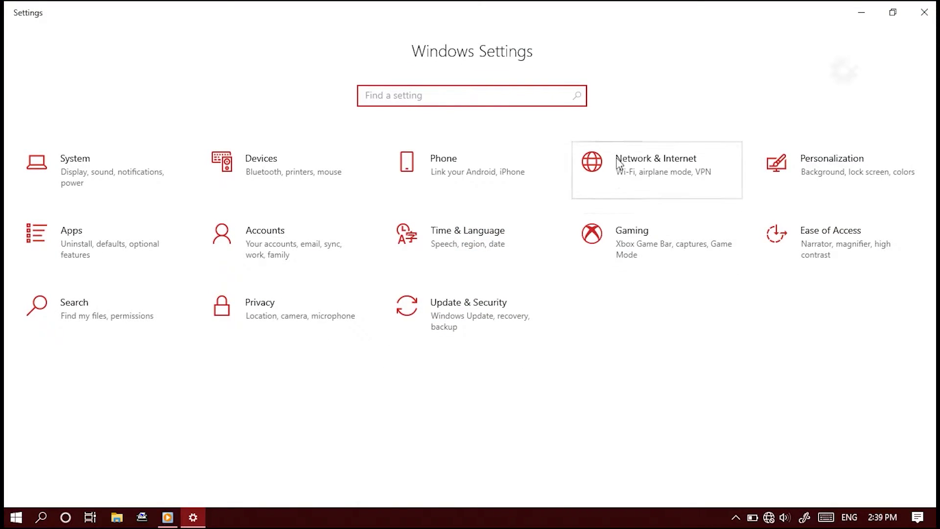
left_click(662, 176)
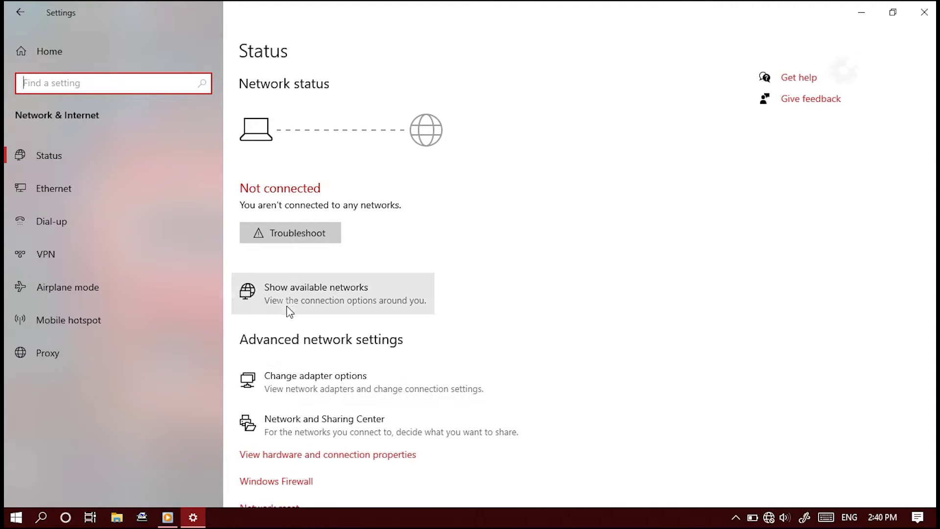
left_click(304, 381)
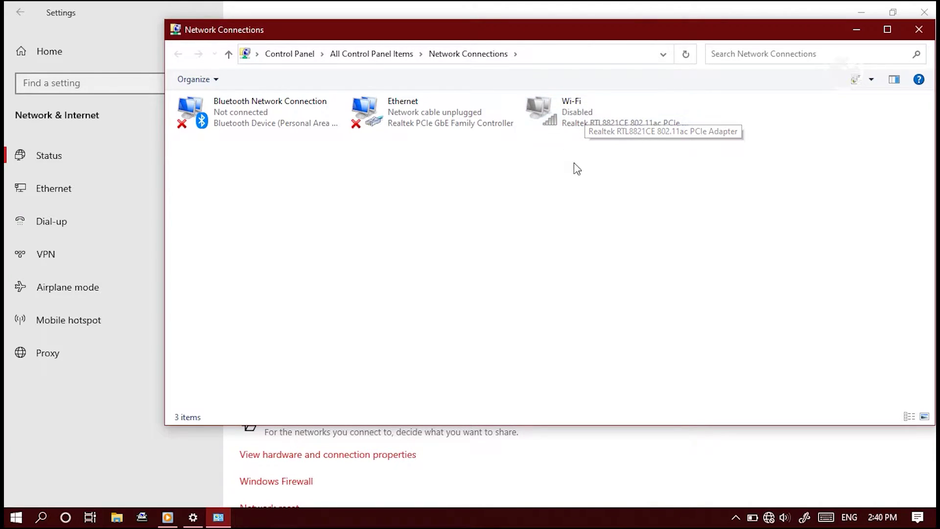
Step: Enable the disabled Wi-Fi adapter and close the Network Connections window
left_click(556, 121)
right_click(557, 121)
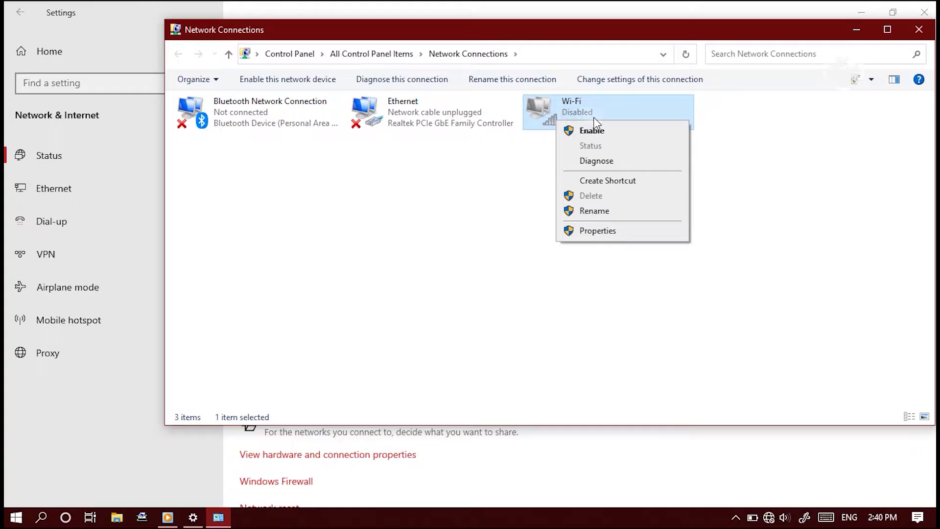
left_click(564, 131)
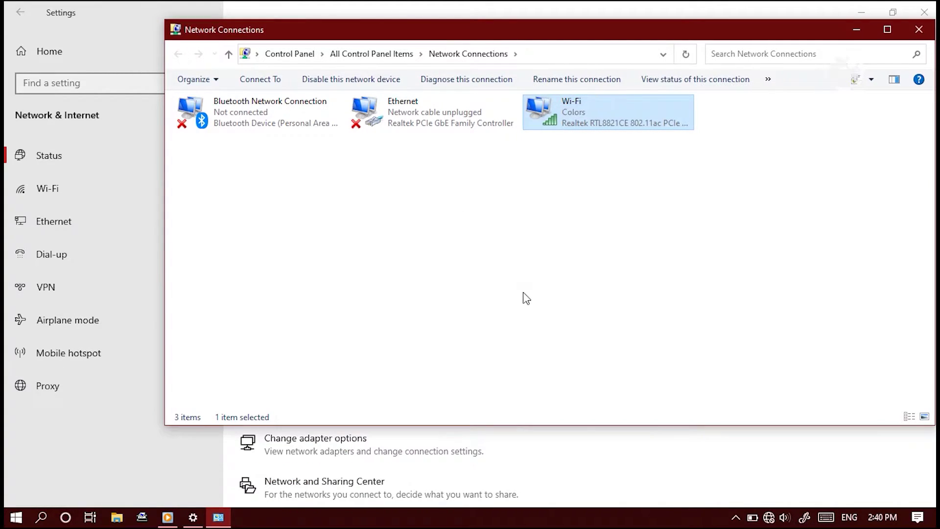
left_click(918, 30)
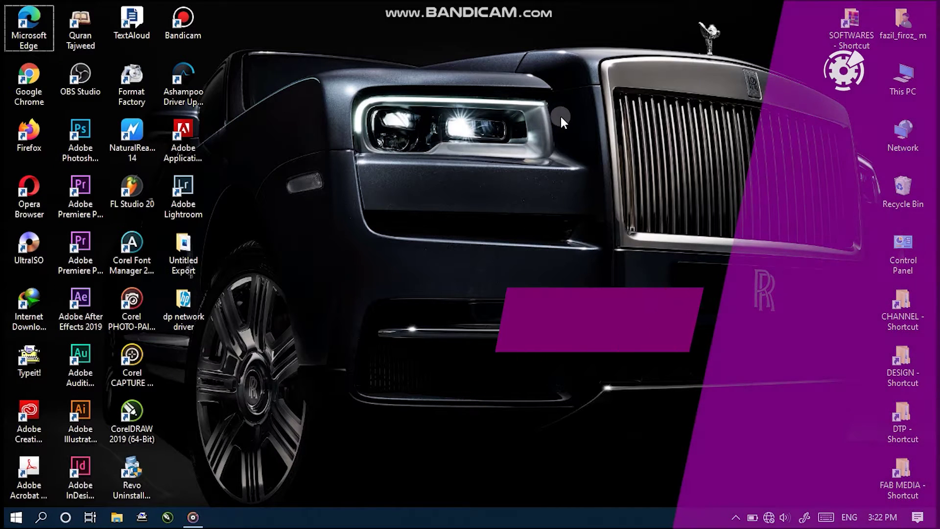
Step: Refresh the desktop, then run the network troubleshooter from the Wi-Fi tray's Network & Internet settings
right_click(560, 114)
left_click(595, 157)
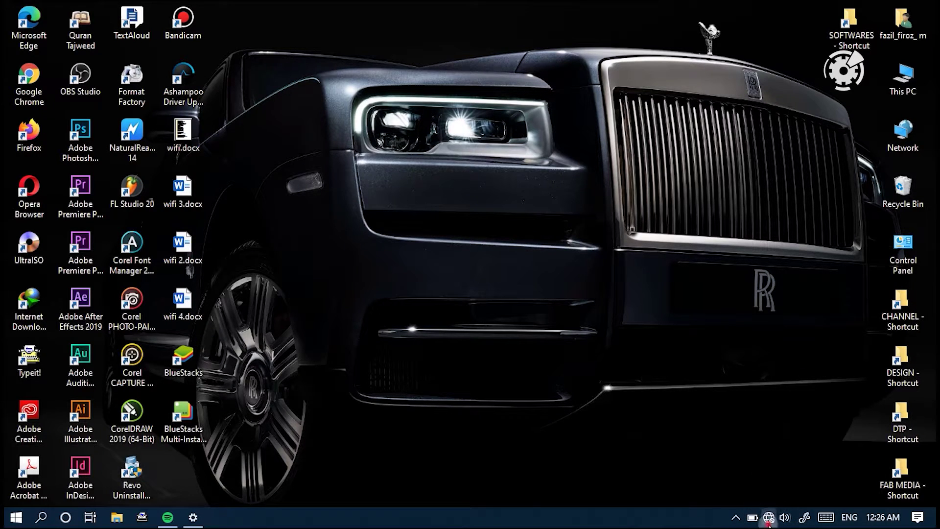
left_click(768, 521)
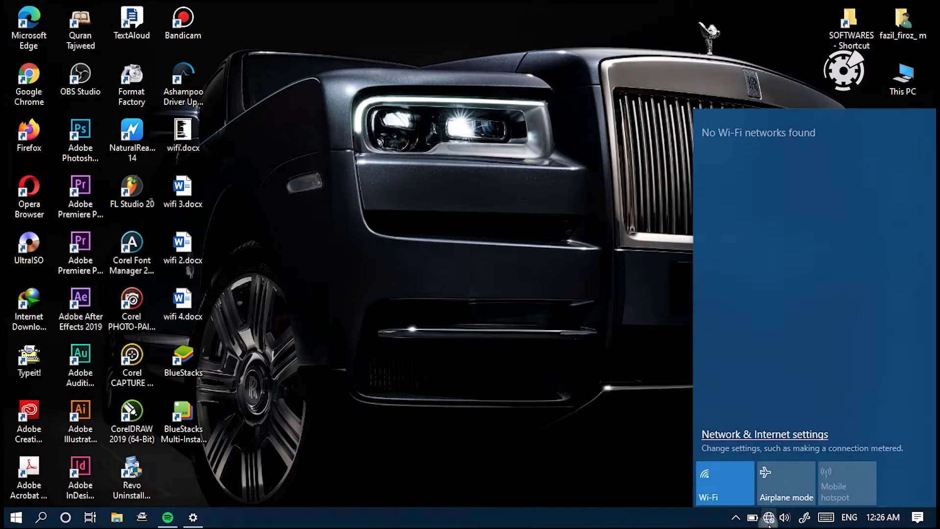
left_click(767, 433)
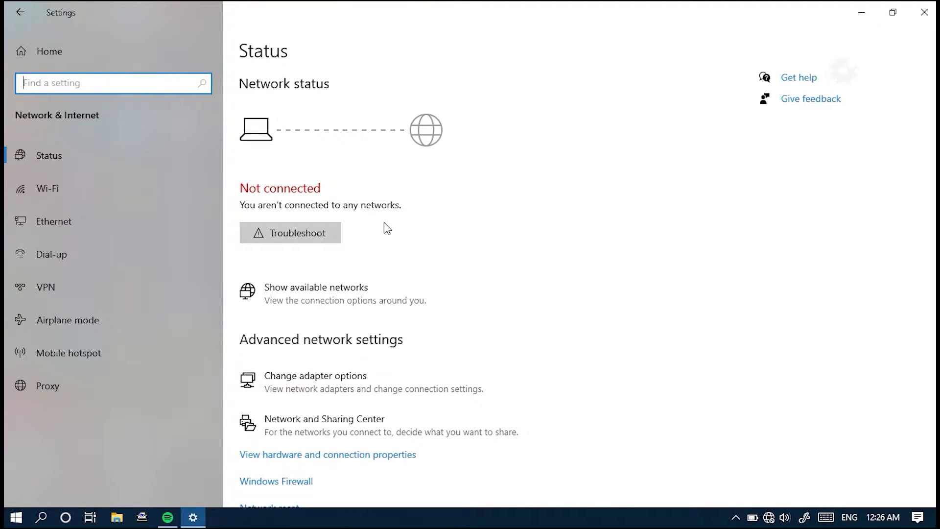
left_click(287, 241)
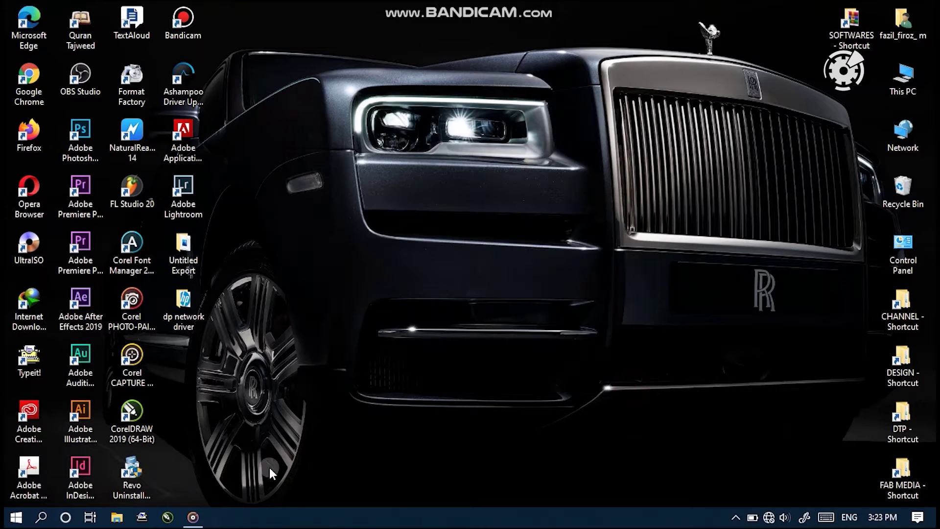
Step: Go to Settings > Update & Security and view the Troubleshoot page
left_click(18, 517)
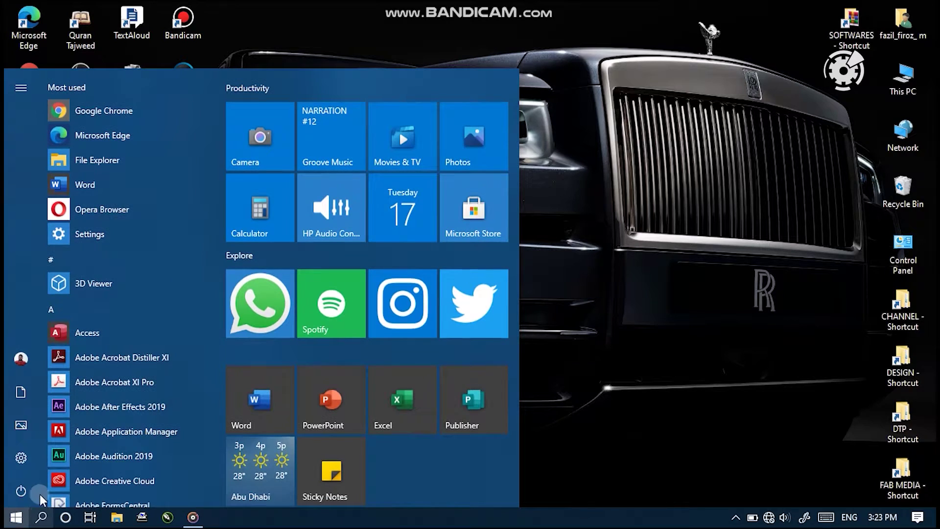
left_click(24, 460)
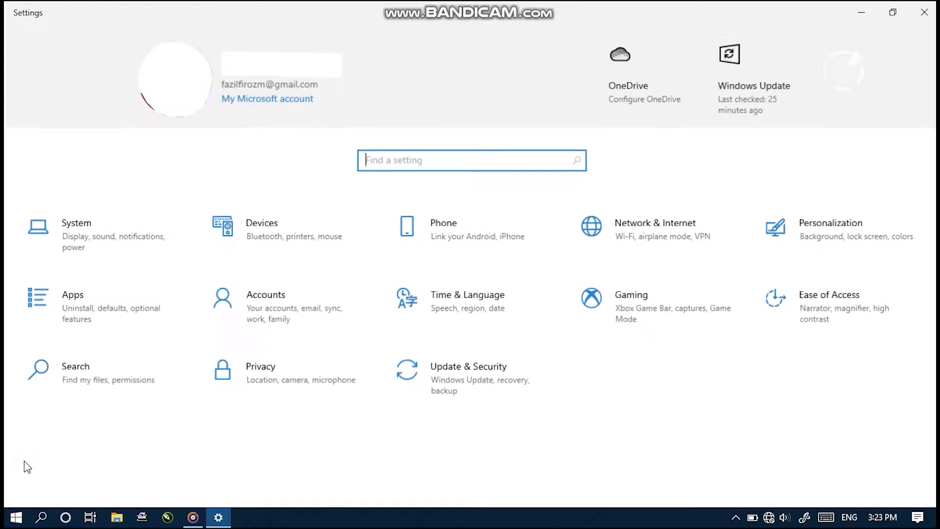
left_click(477, 386)
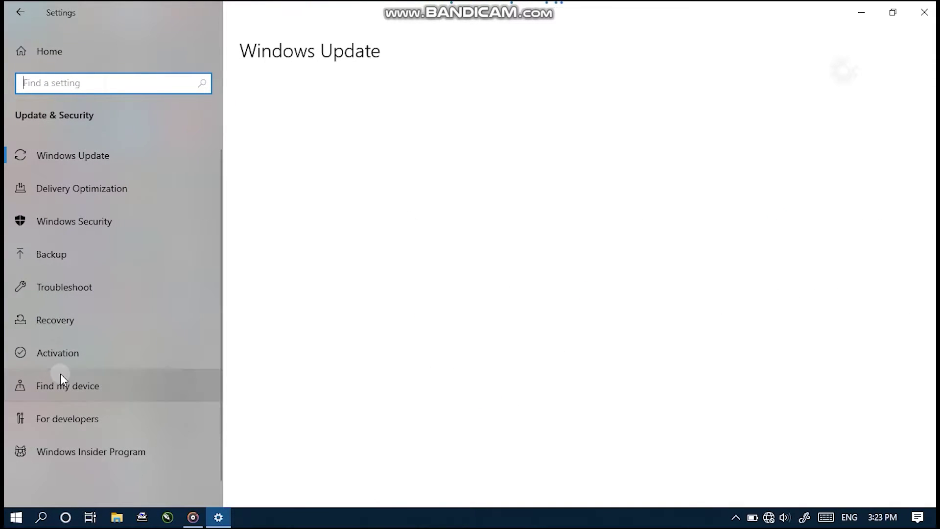
left_click(51, 288)
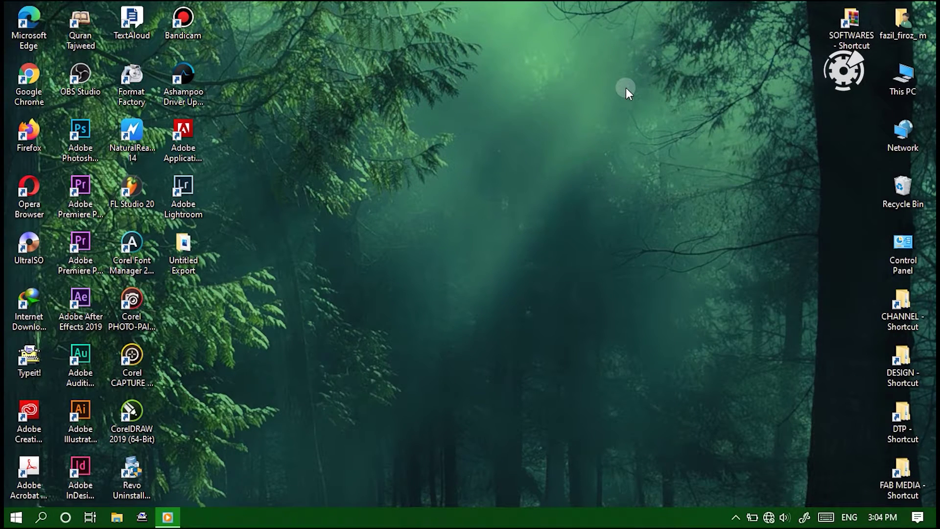
Step: Refresh the desktop twice
right_click(553, 237)
left_click(584, 275)
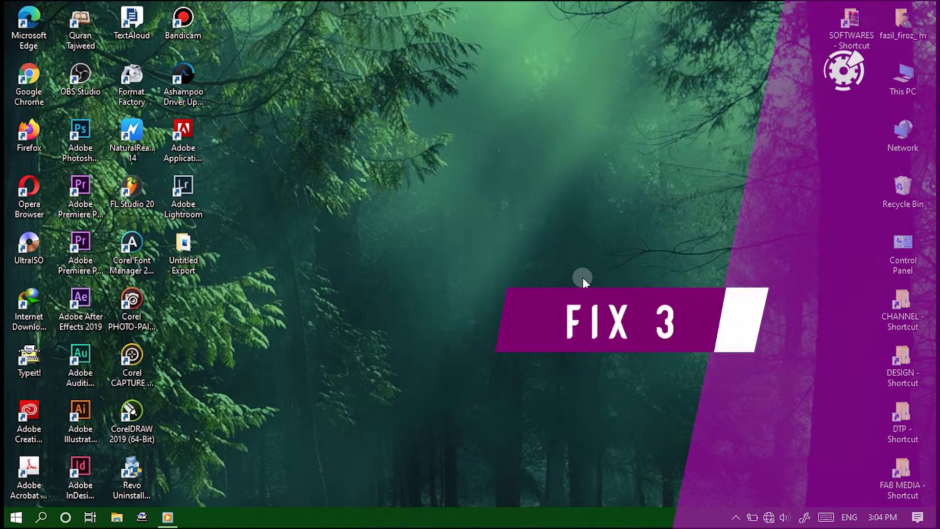
right_click(513, 244)
left_click(527, 281)
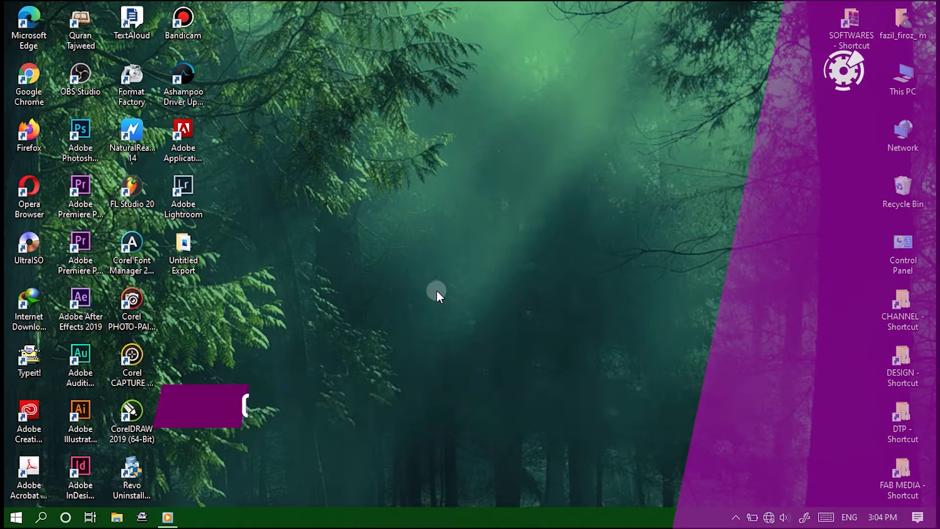
Step: Show the network adapters list via the network tray icon's Network & Internet settings
right_click(768, 518)
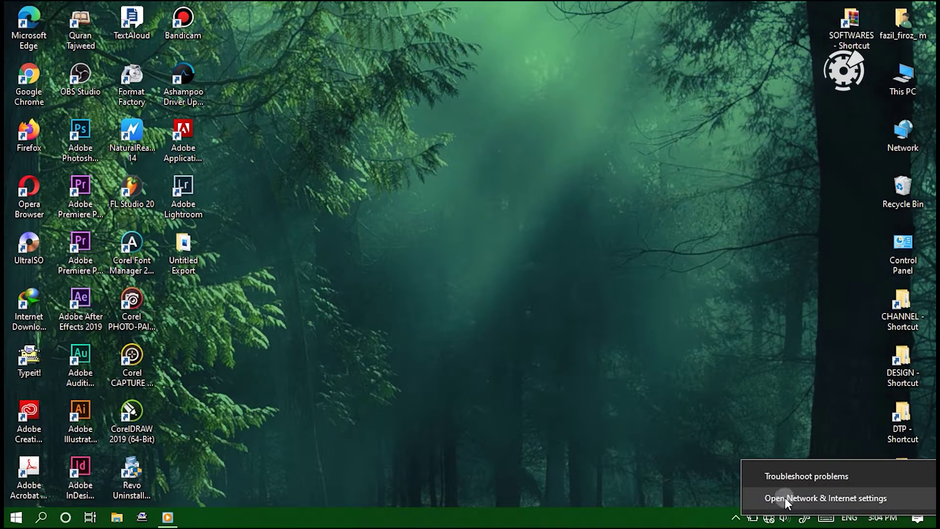
left_click(818, 498)
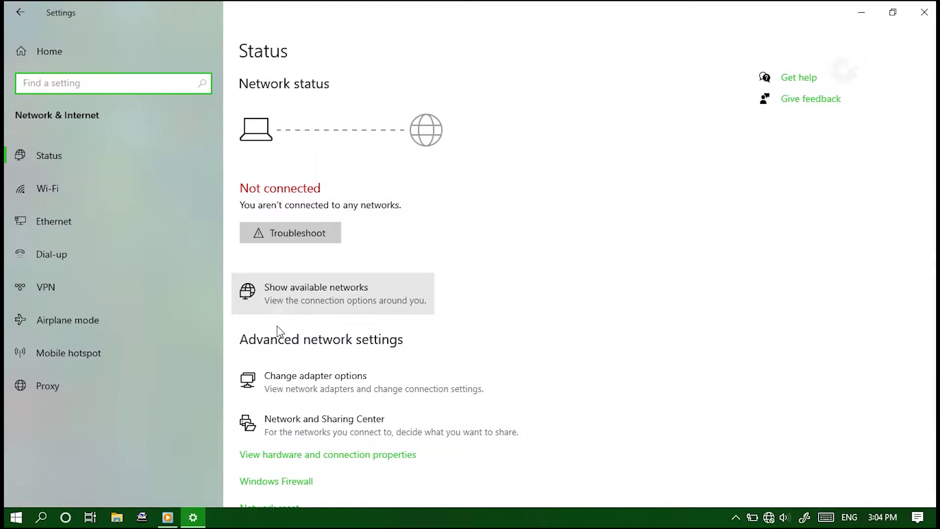
left_click(328, 383)
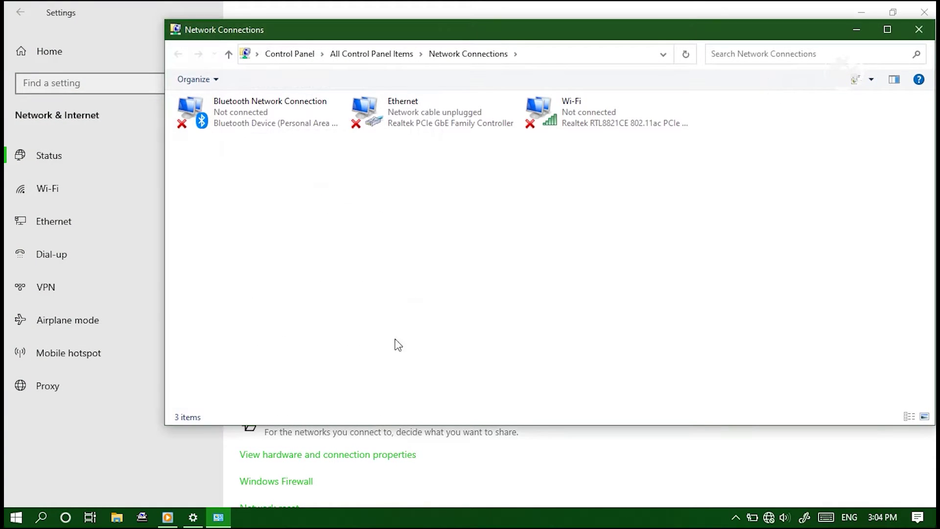
Step: Uncheck 'Allow the computer to turn off this device to save power' for the Realtek Wi-Fi adapter, then close both windows
right_click(578, 125)
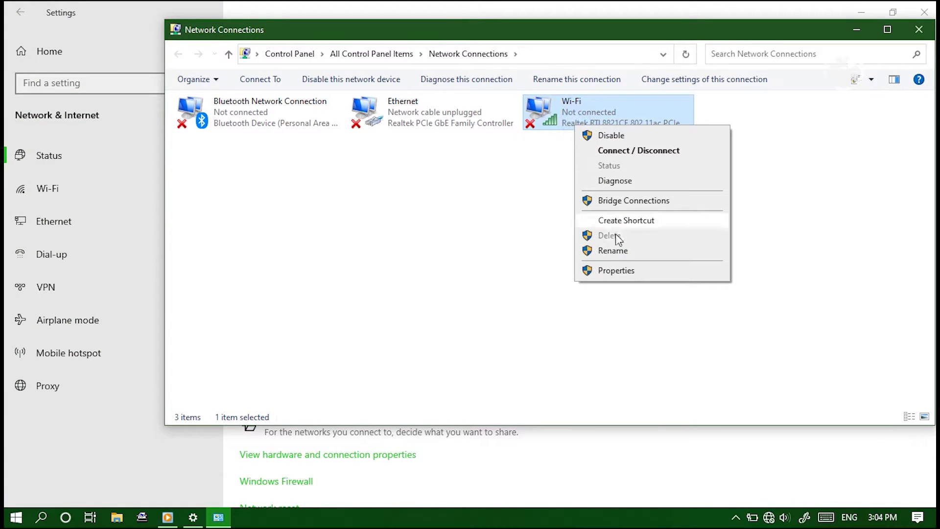
left_click(614, 269)
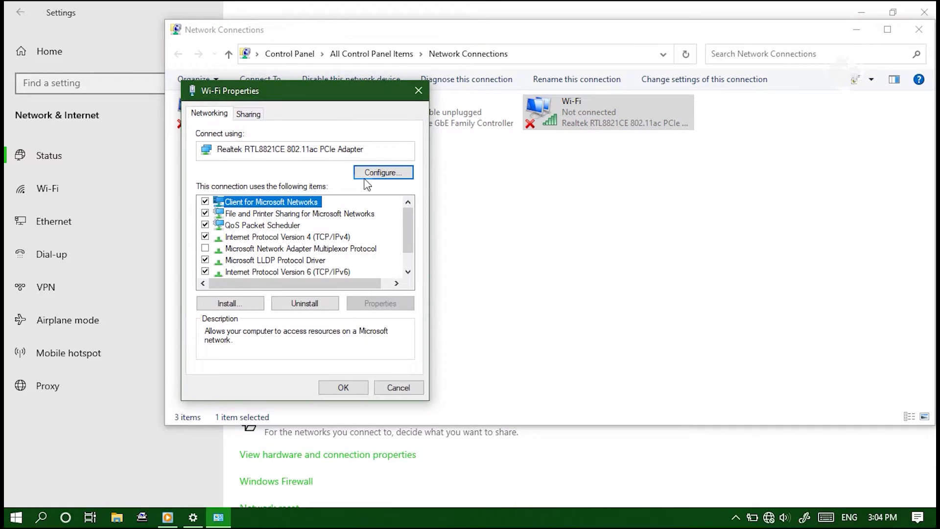
left_click(371, 180)
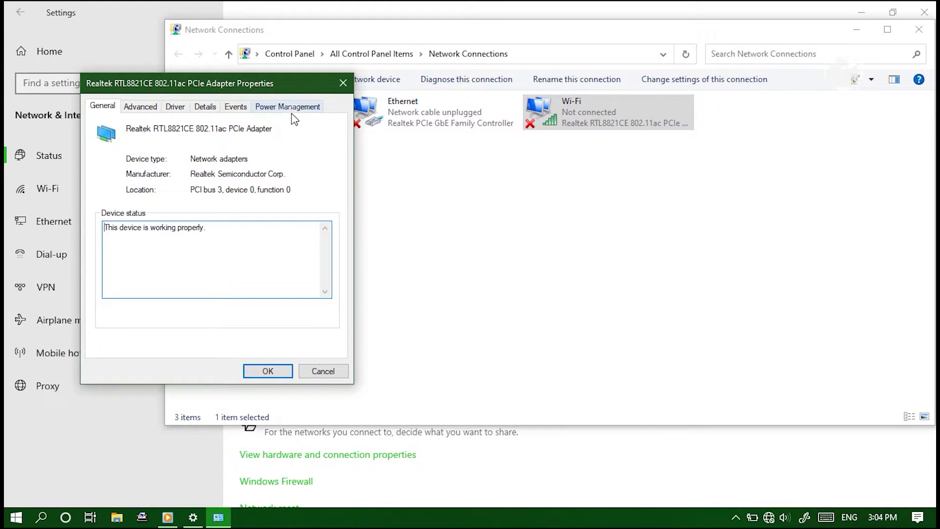
left_click(305, 107)
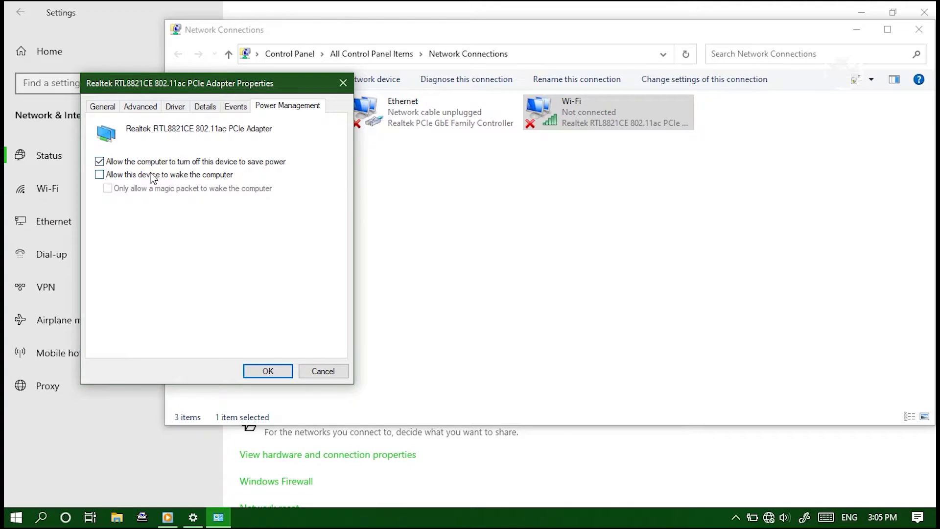
left_click(99, 163)
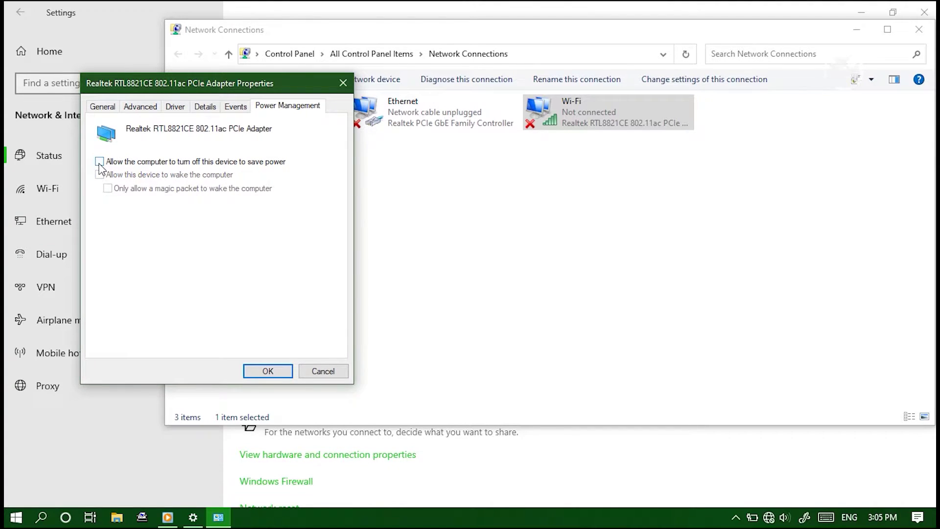
left_click(268, 371)
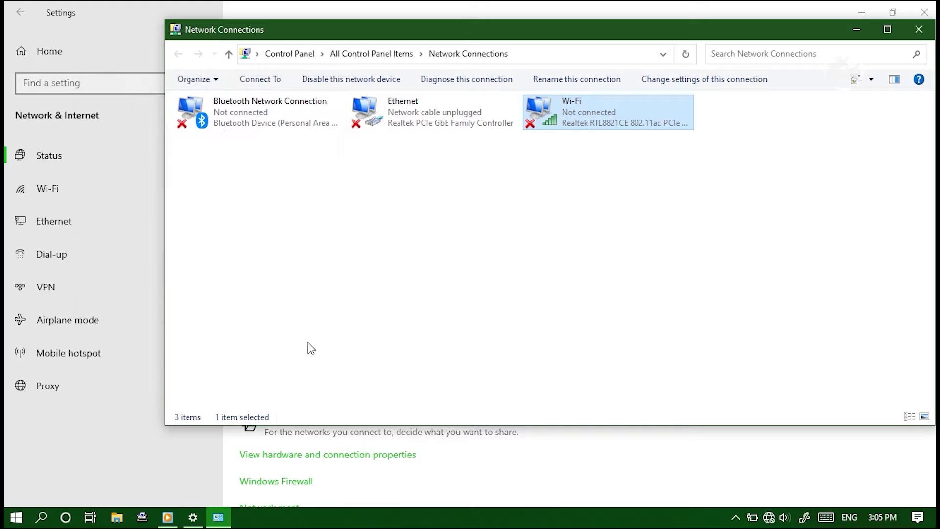
left_click(929, 29)
left_click(925, 12)
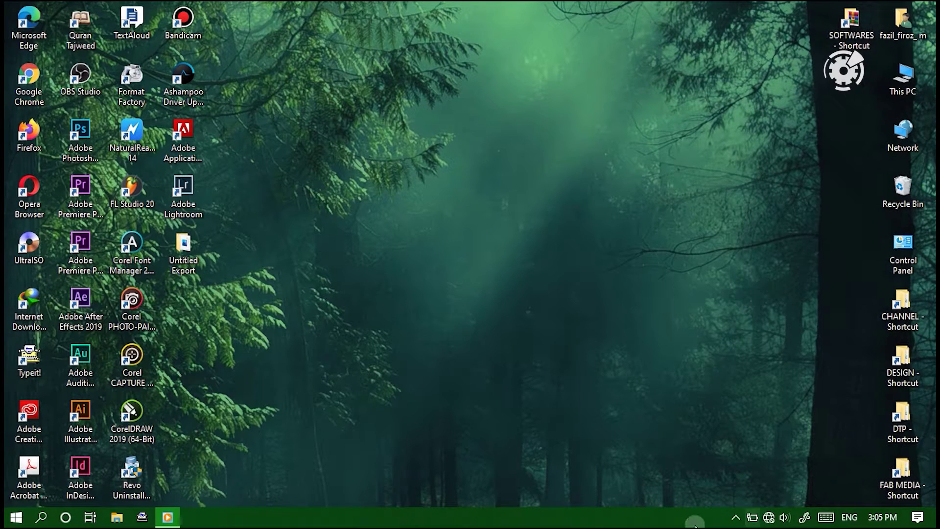
right_click(482, 233)
left_click(530, 275)
right_click(482, 233)
left_click(530, 275)
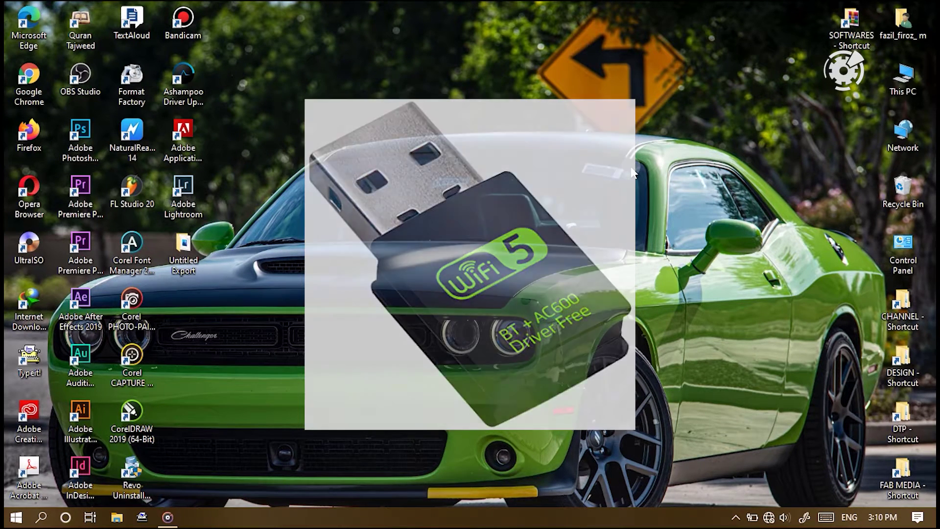
right_click(769, 107)
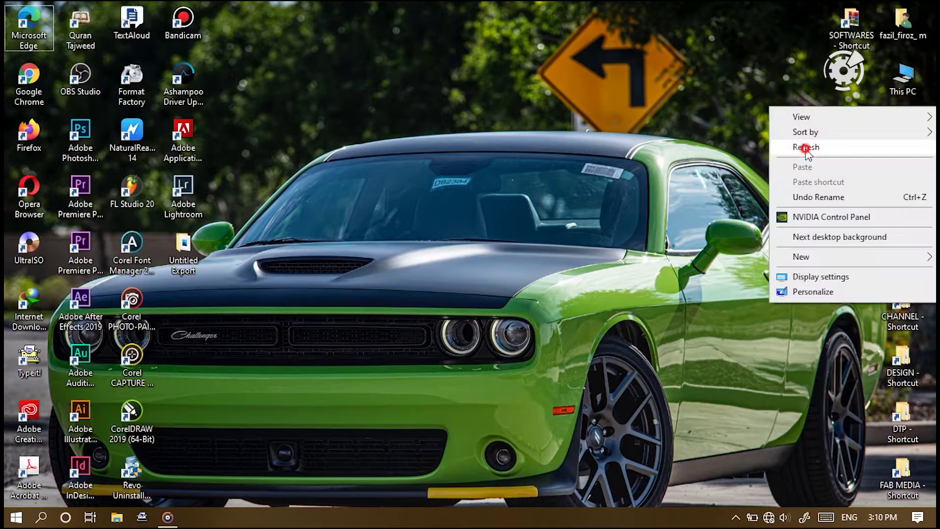
left_click(803, 147)
right_click(484, 155)
left_click(513, 194)
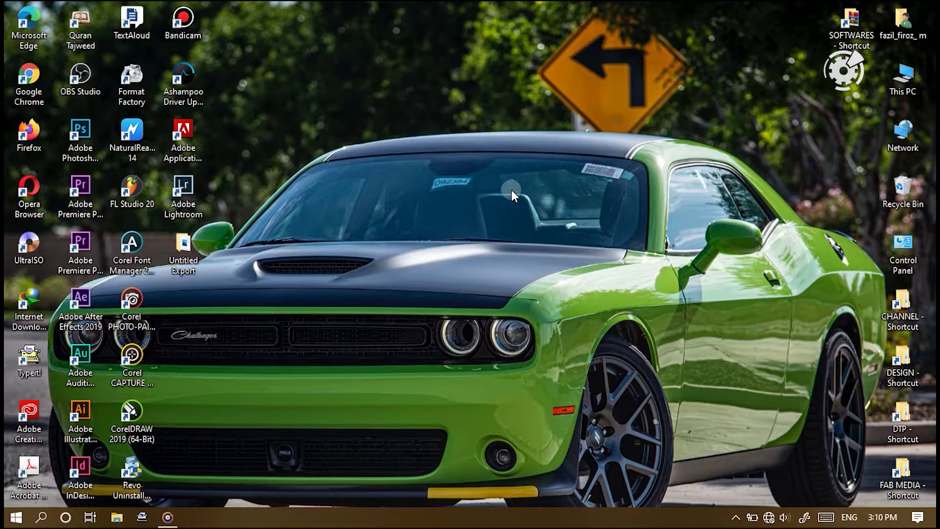
mouse_move(584, 6)
key("super+r")
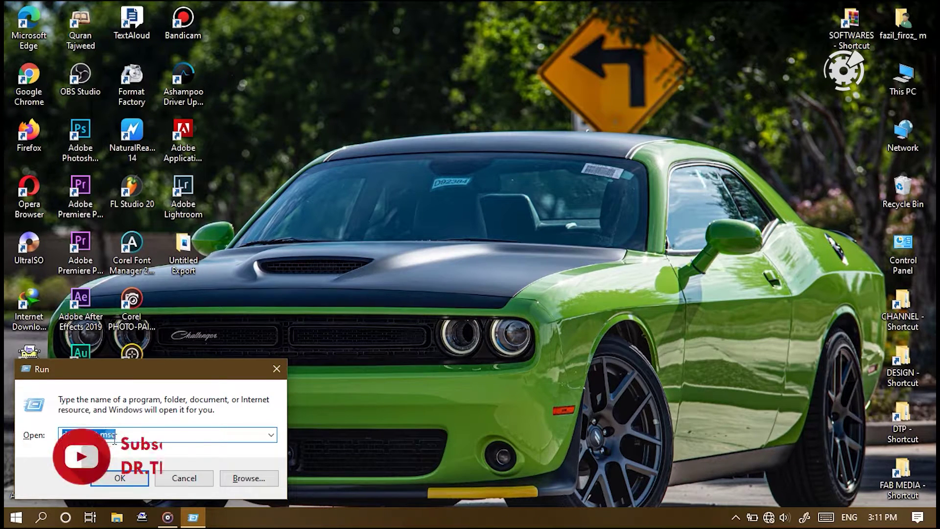
left_click(117, 478)
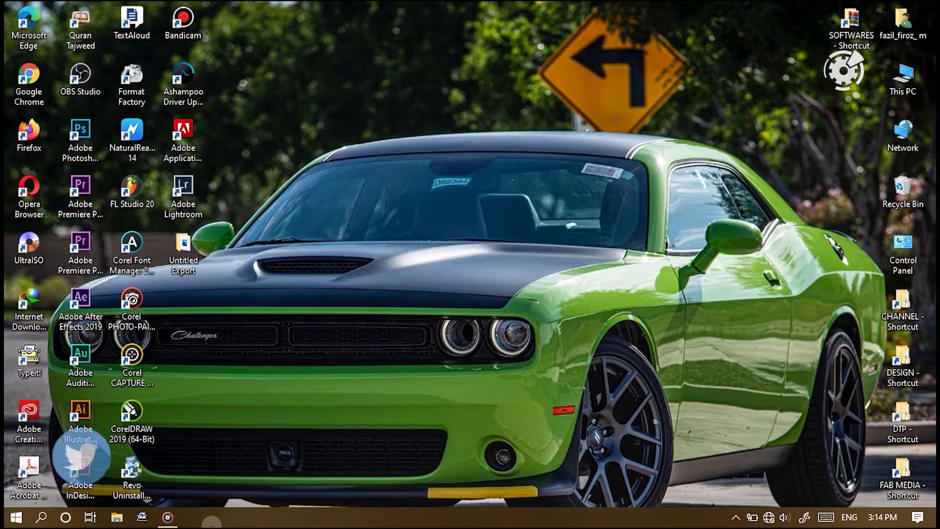
left_click(41, 517)
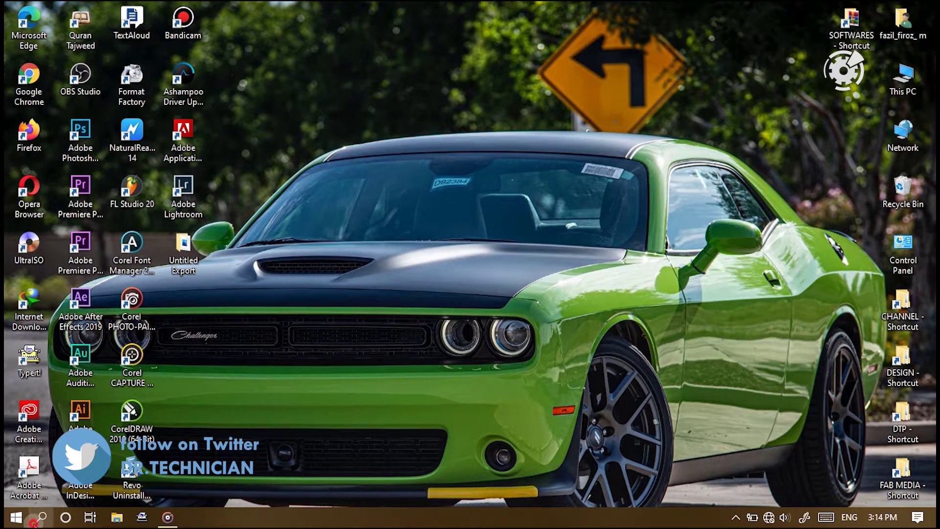
Step: Open Device Manager via a 'DEV' search and expand Network adapters to the Realtek RTL8821CE
type("DEV")
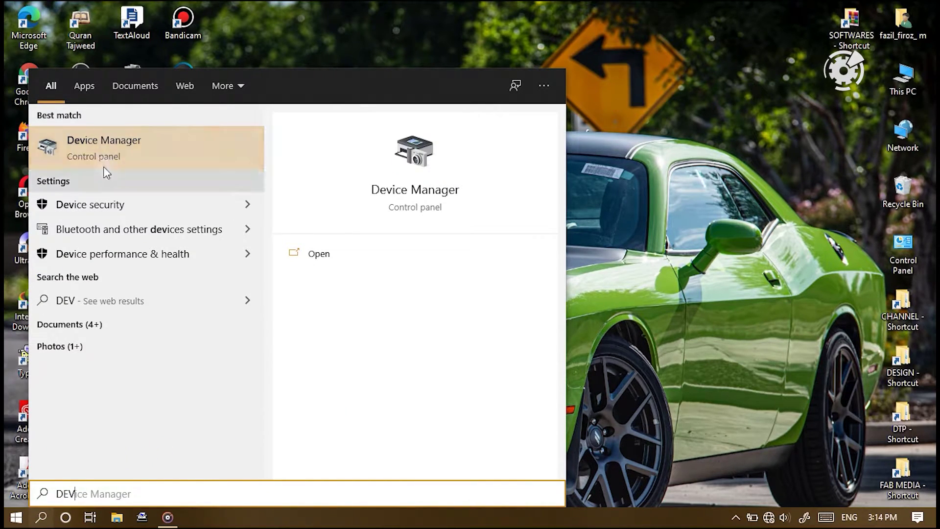
left_click(114, 150)
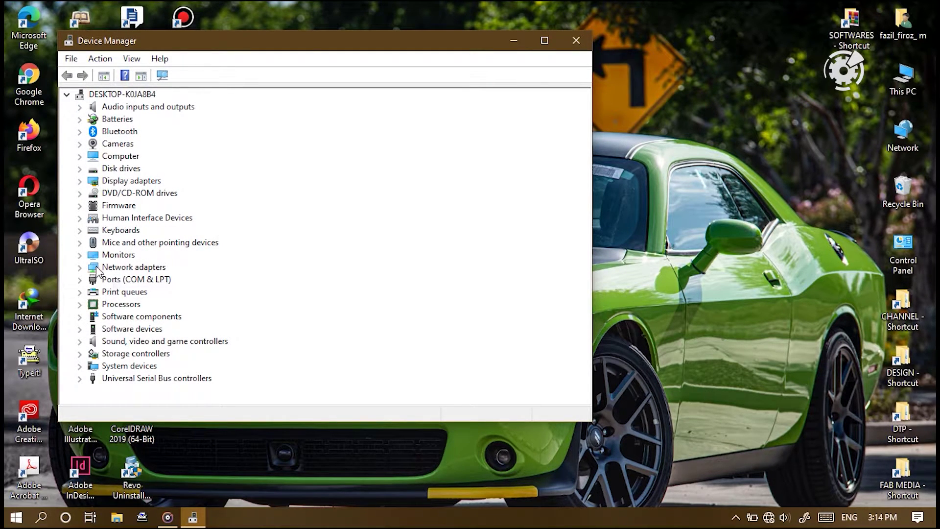
left_click(80, 268)
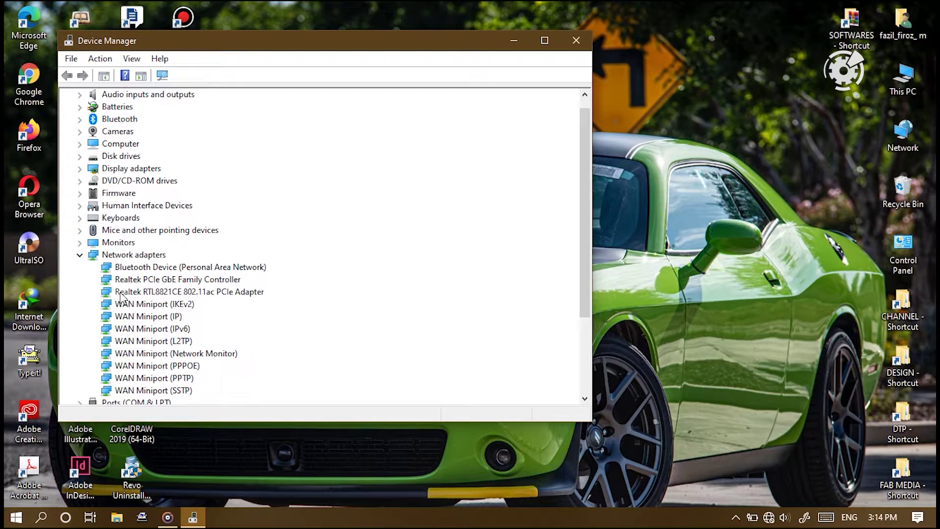
right_click(173, 294)
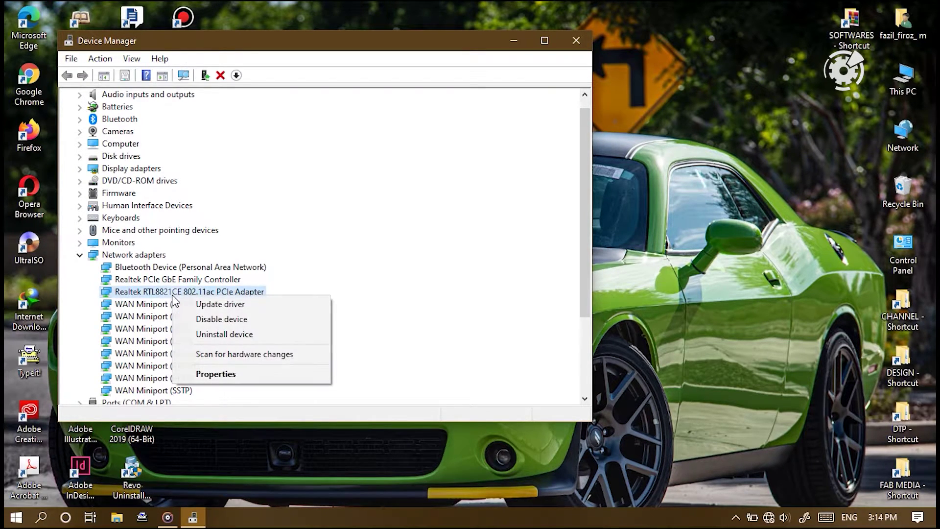
Step: Auto-search for a Realtek RTL8821CE driver update, finding the best already installed, then close Device Manager
left_click(199, 304)
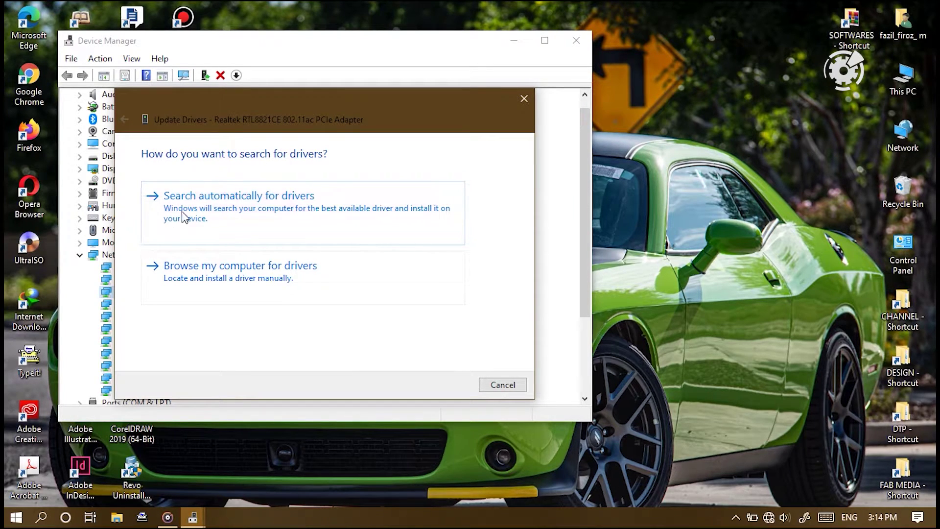
left_click(311, 224)
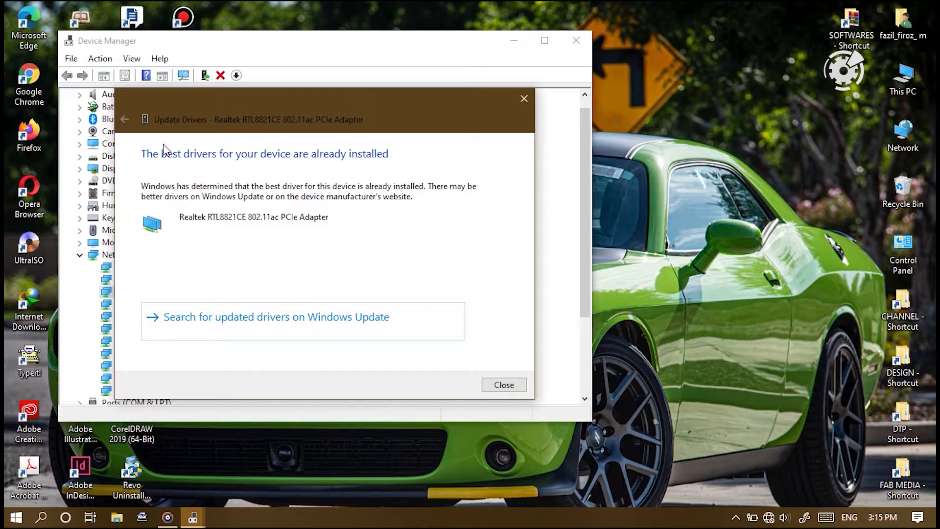
left_click(504, 385)
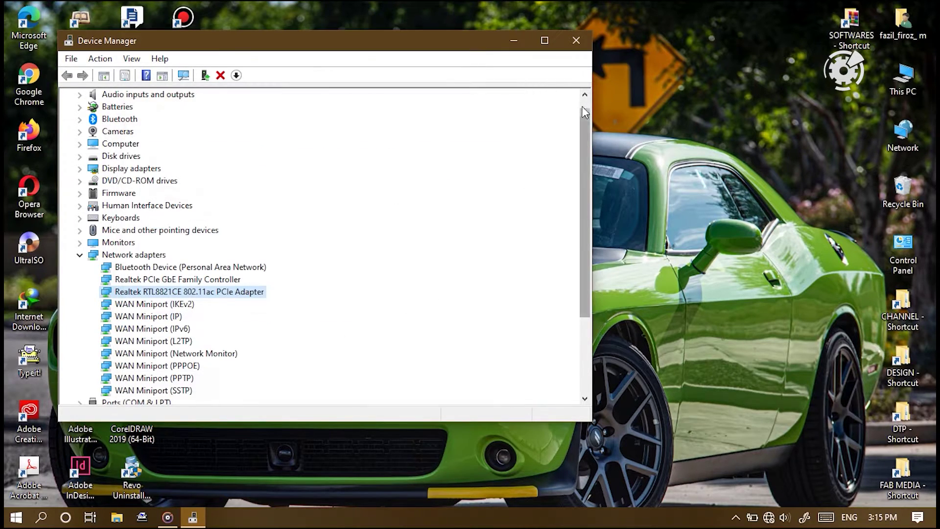
left_click(576, 40)
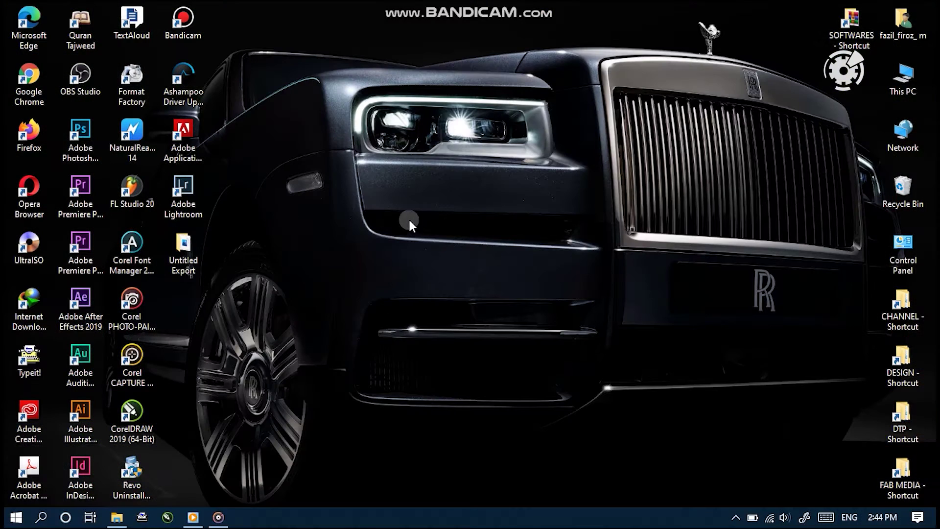
right_click(398, 206)
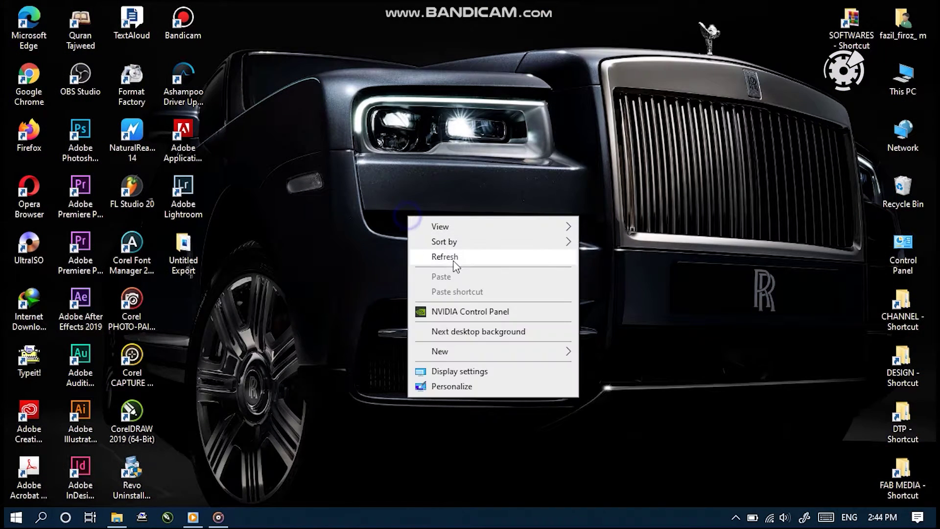
left_click(454, 259)
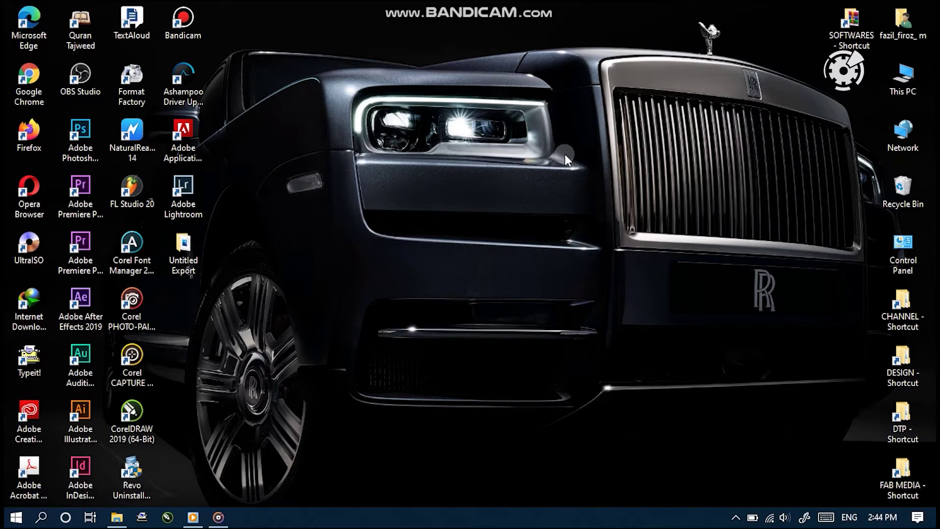
right_click(905, 84)
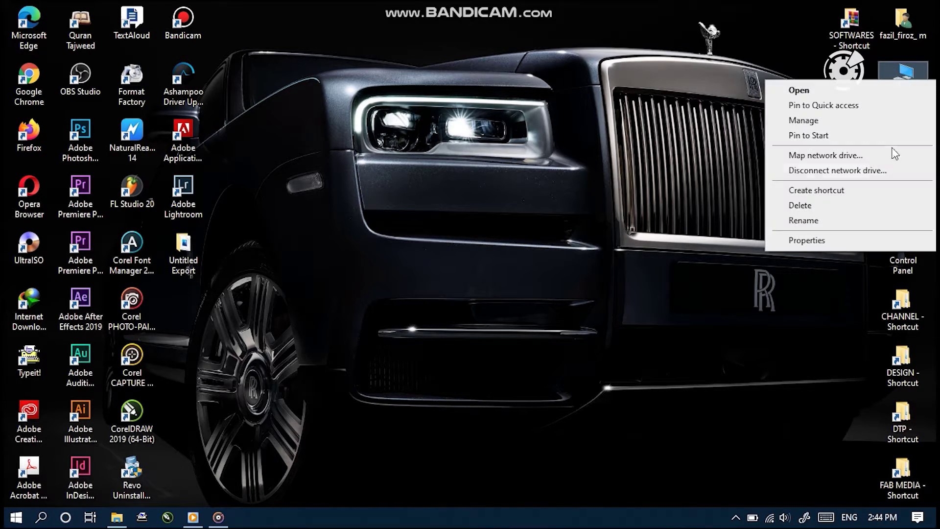
left_click(803, 240)
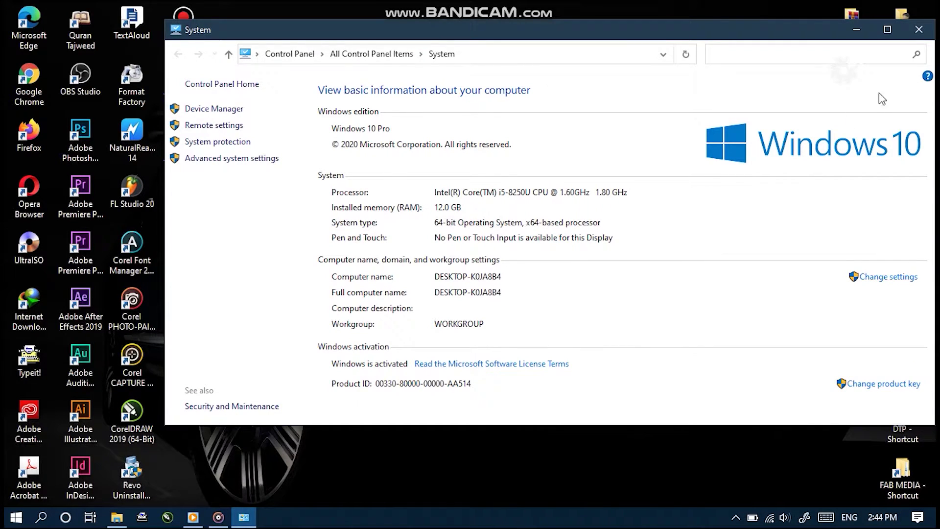
left_click(918, 29)
left_click(364, 192)
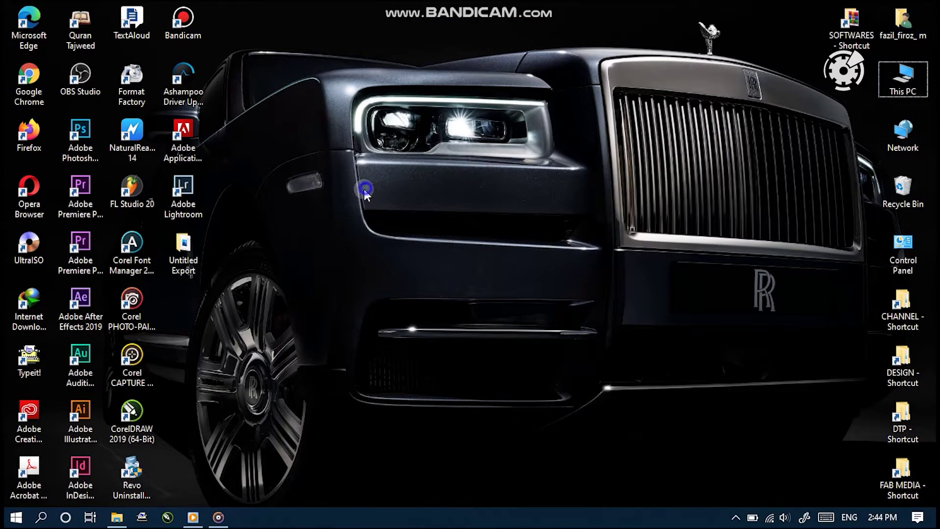
Step: Pick the laptop's product name and start downloading the Realtek LAN Driver (Windows 10 v1903)
right_click(365, 192)
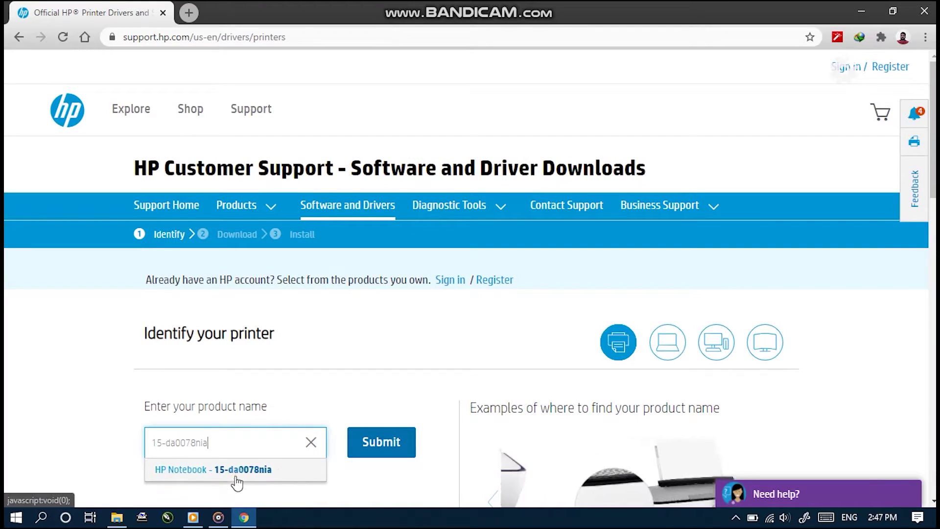
left_click(234, 475)
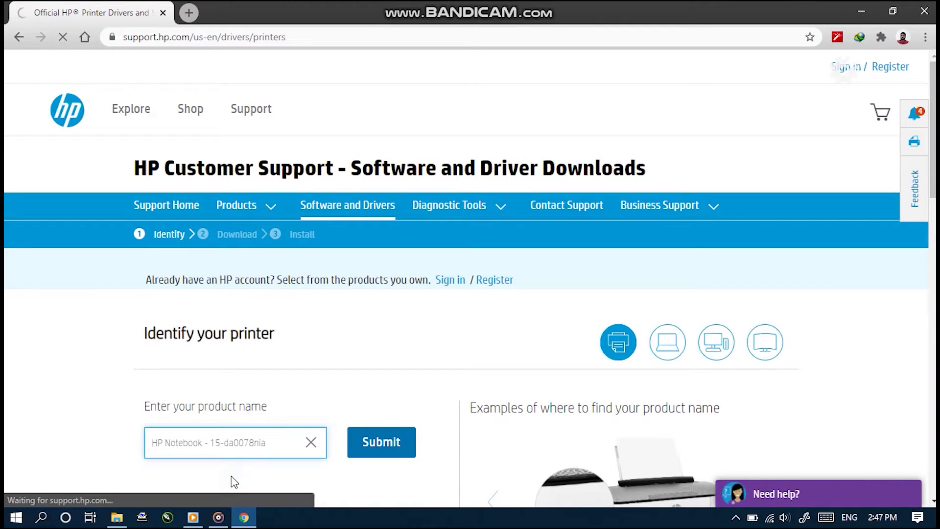
scroll(932, 191, "down", 3)
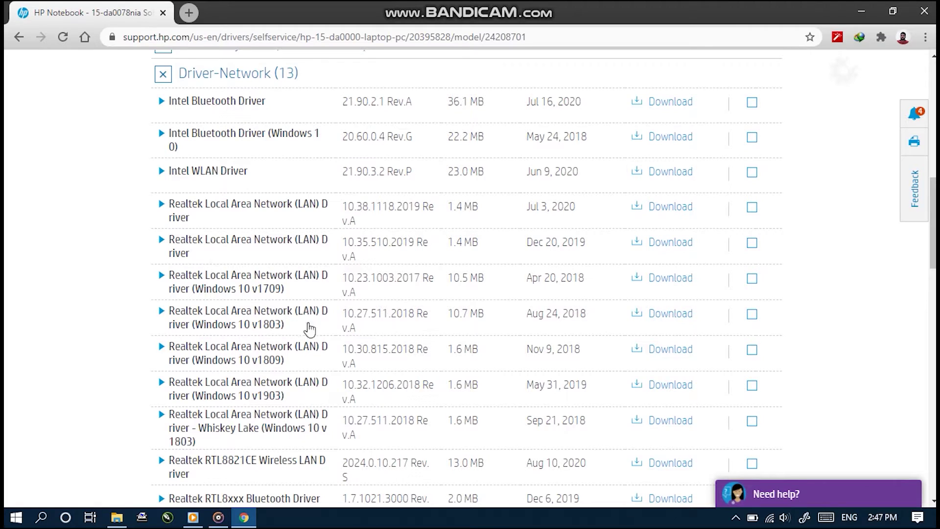
left_click(272, 397)
scroll(646, 362, "down", 3)
left_click(684, 253)
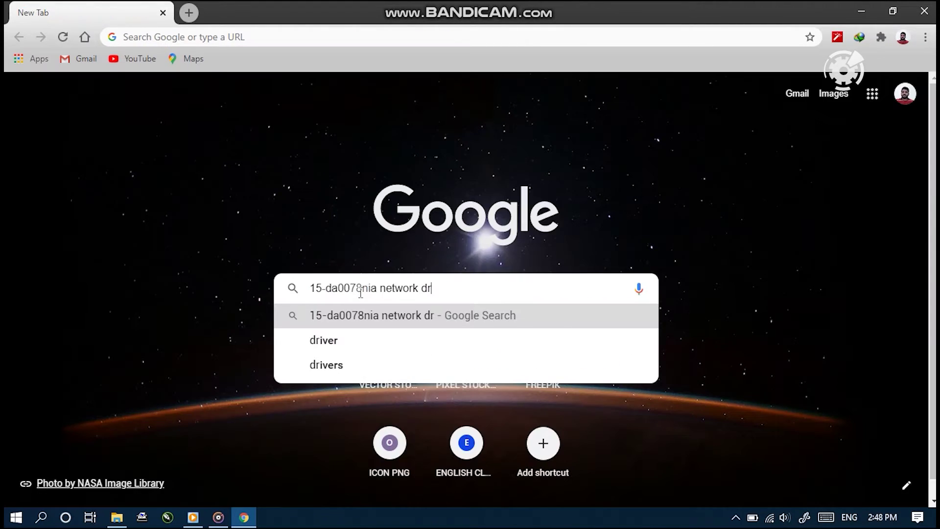
Step: Search network drivers, review the HP product specifications page, then close the browser
type("ivers")
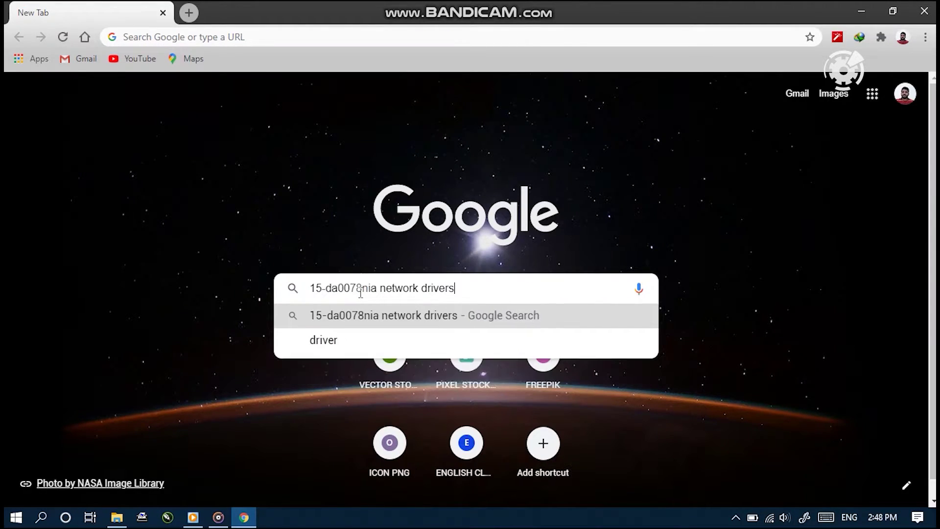
key("Return")
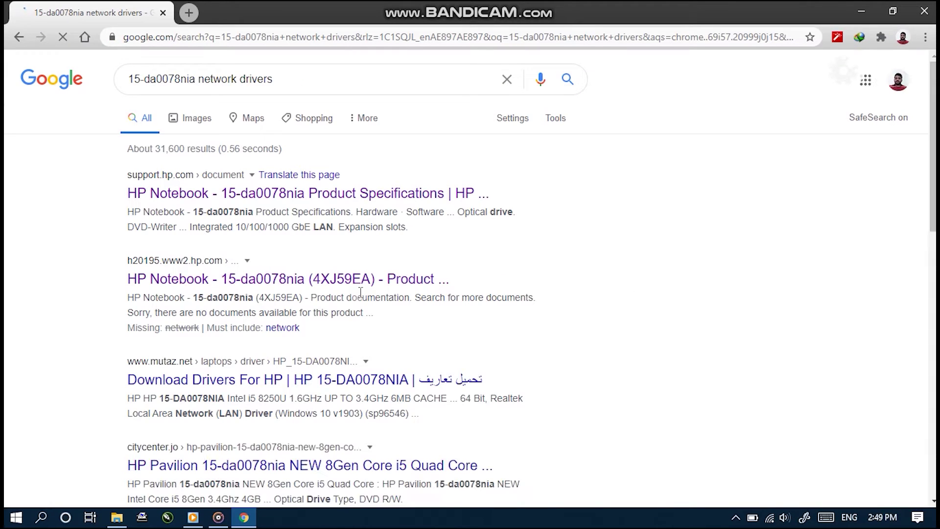
left_click(274, 194)
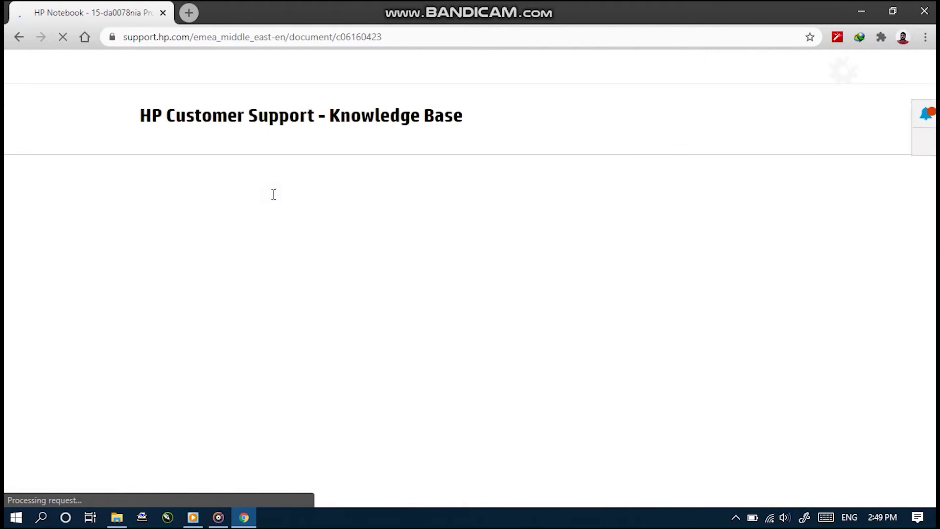
scroll(526, 256, "down", 5)
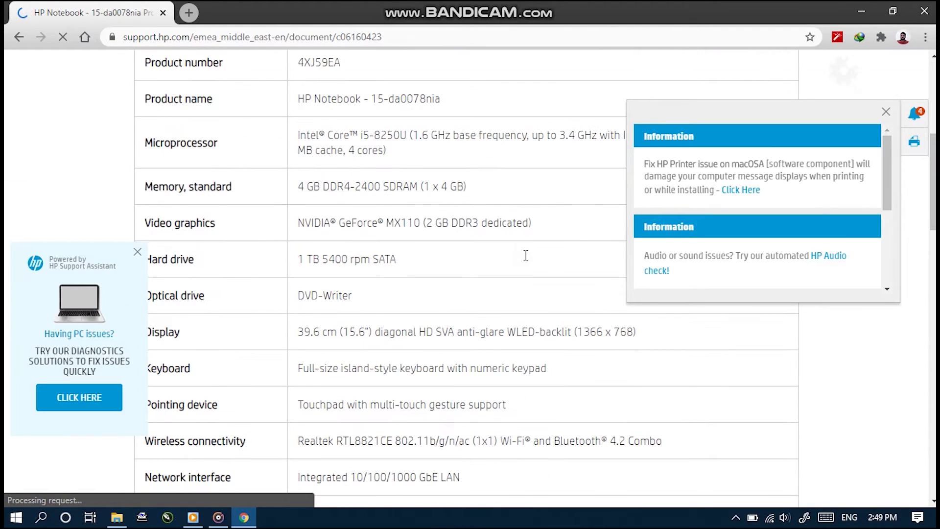
left_click(889, 119)
scroll(583, 300, "down", 12)
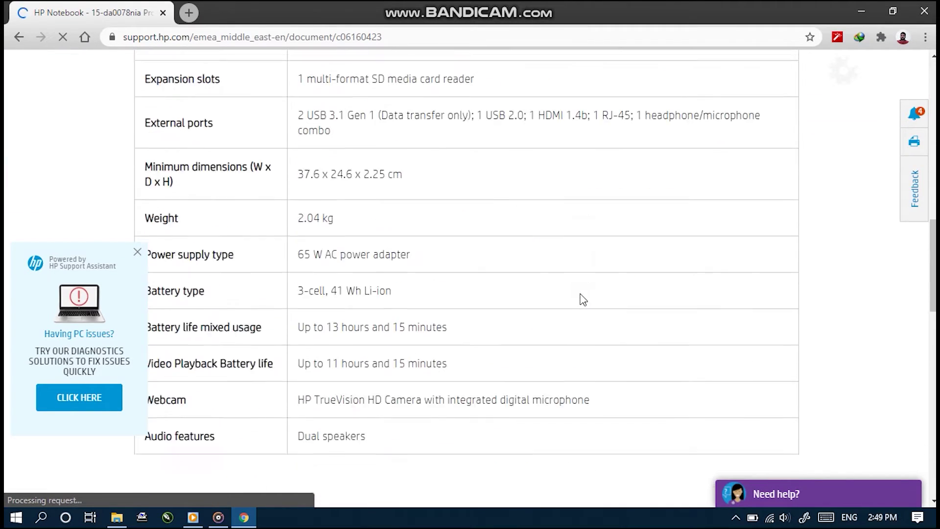
scroll(583, 300, "down", 15)
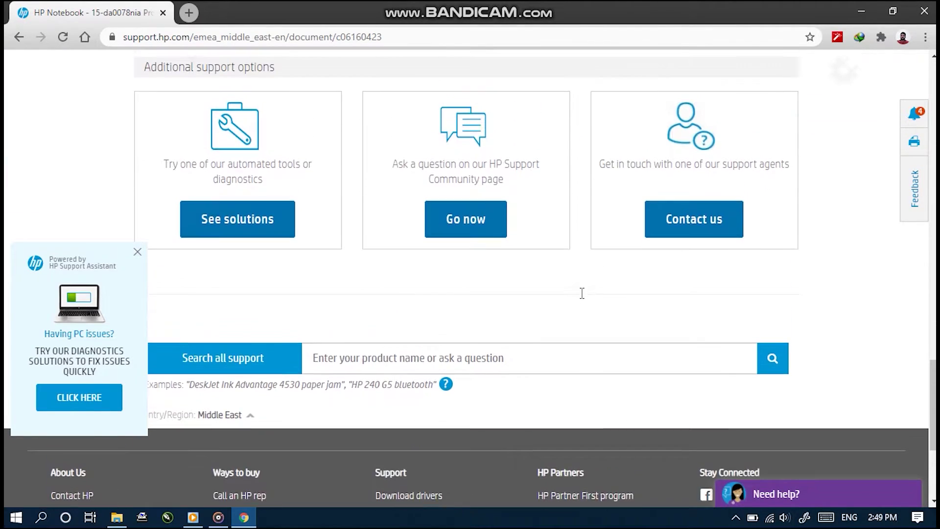
scroll(582, 294, "down", 5)
scroll(363, 313, "up", 15)
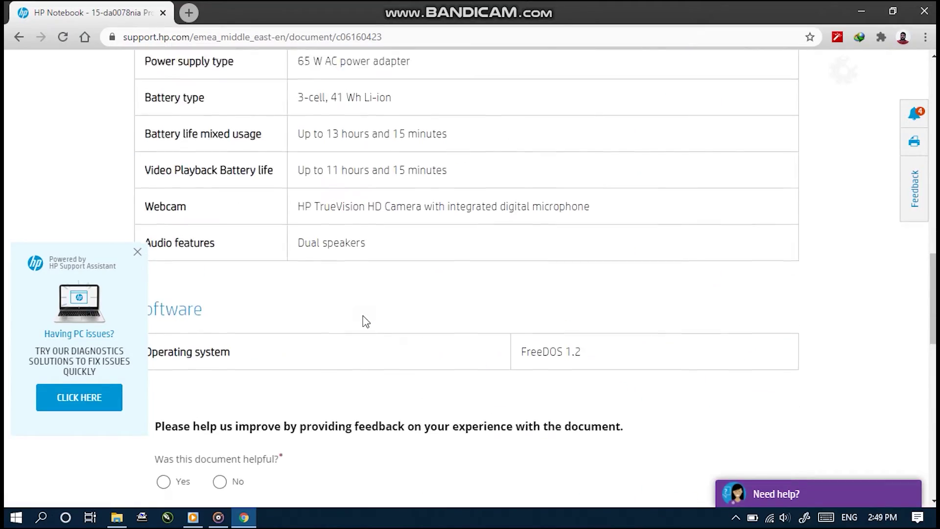
scroll(365, 322, "up", 15)
left_click(925, 11)
Step: Refresh the desktop and open the dp network driver folder to sp96546.exe
right_click(533, 129)
left_click(582, 176)
double_click(188, 313)
left_click(193, 179)
Step: Launch the sp96546.exe Realtek installer, accept its license terms and continue installing
double_click(192, 181)
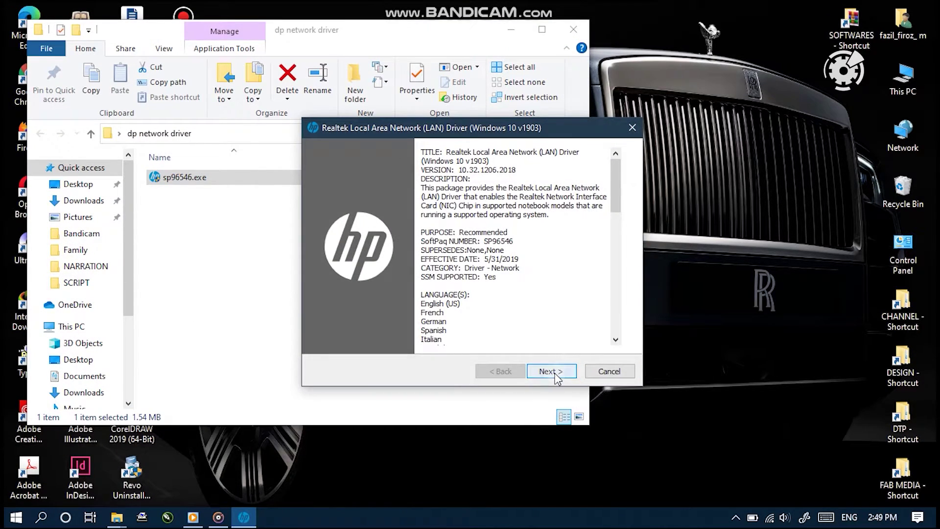
left_click(551, 372)
left_click(322, 324)
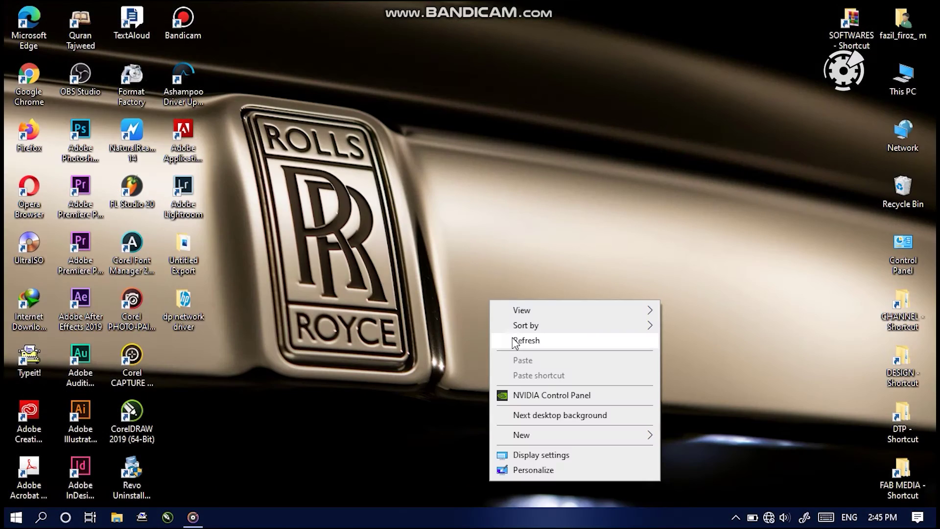
left_click(512, 340)
right_click(447, 149)
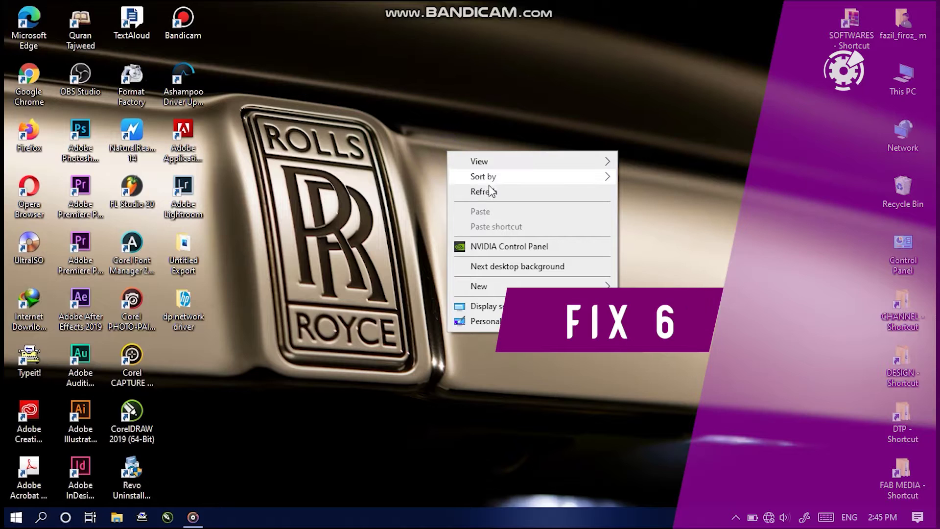
Step: Open Device Manager through a 'dev' search and right-click the Realtek RTL8821CE adapter under Network adapters
left_click(484, 191)
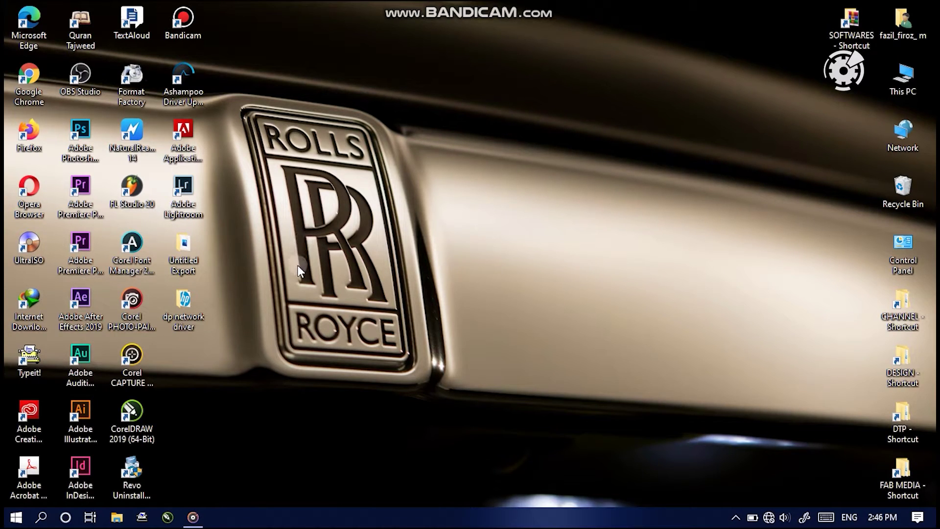
left_click(39, 518)
type("d")
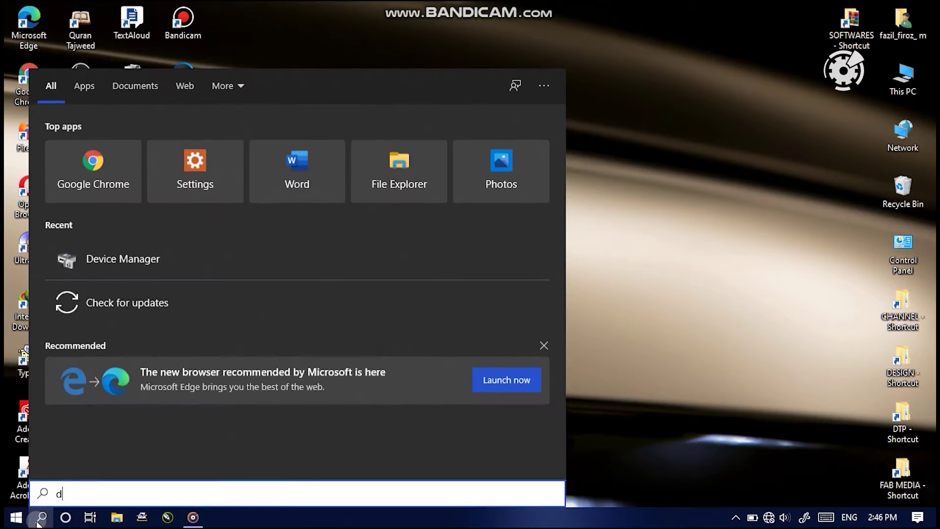
type("ev")
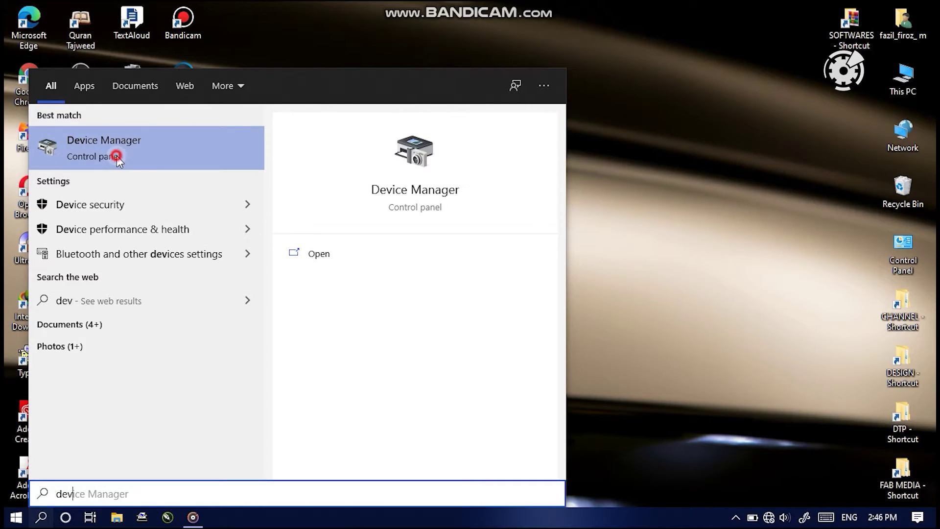
left_click(116, 154)
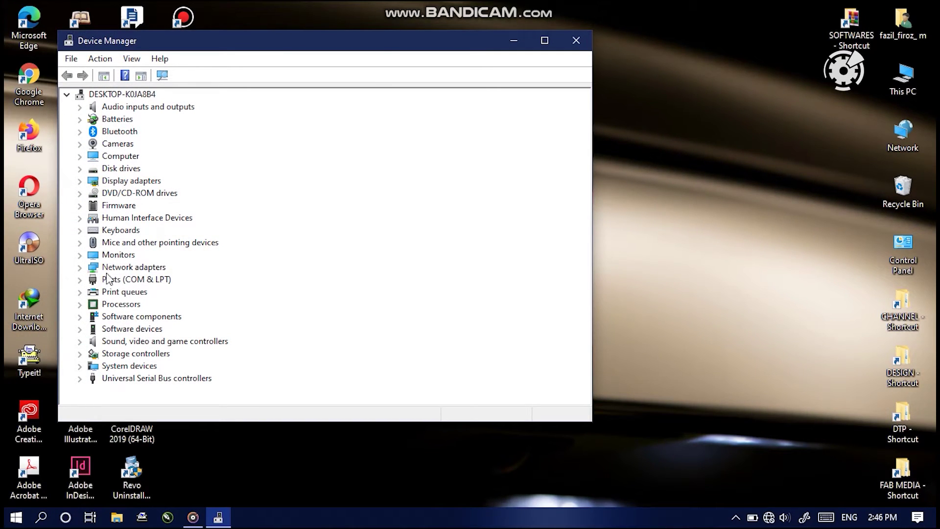
left_click(81, 267)
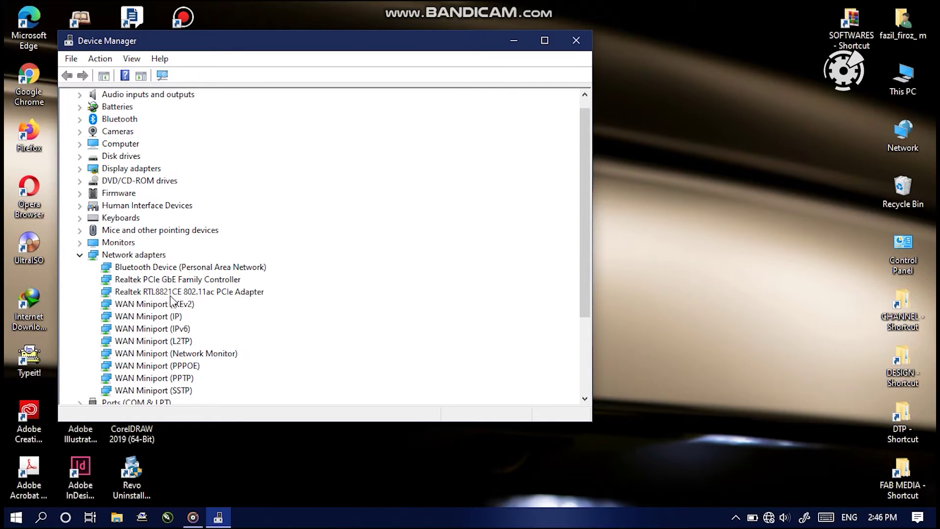
left_click(221, 292)
right_click(224, 291)
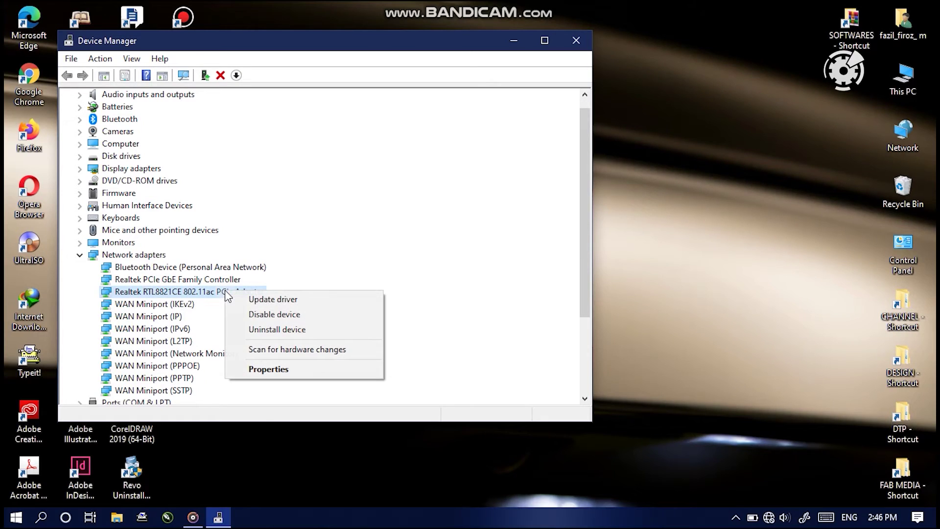
Step: Uninstall the Realtek RTL8821CE 802.11ac PCIe Adapter and close Device Manager
left_click(282, 330)
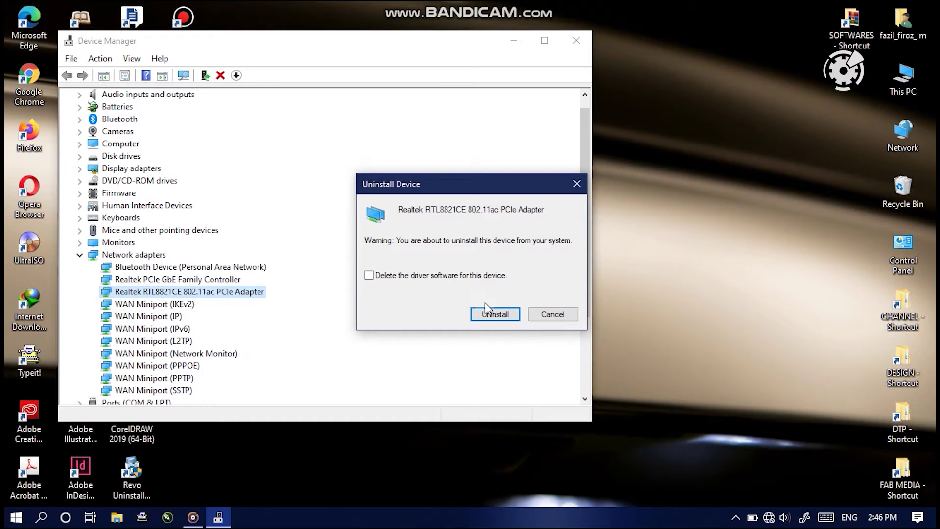
left_click(504, 317)
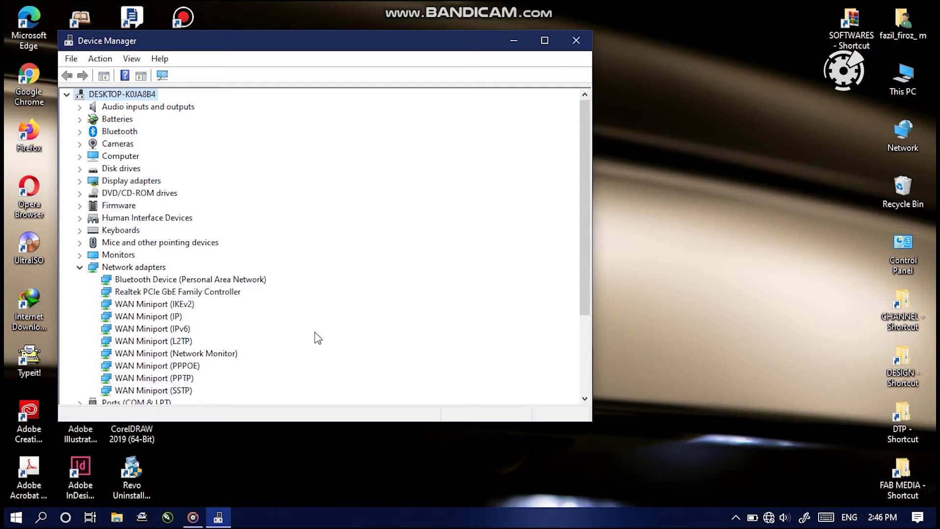
left_click(579, 33)
Step: Refresh the desktop twice
right_click(482, 89)
left_click(512, 131)
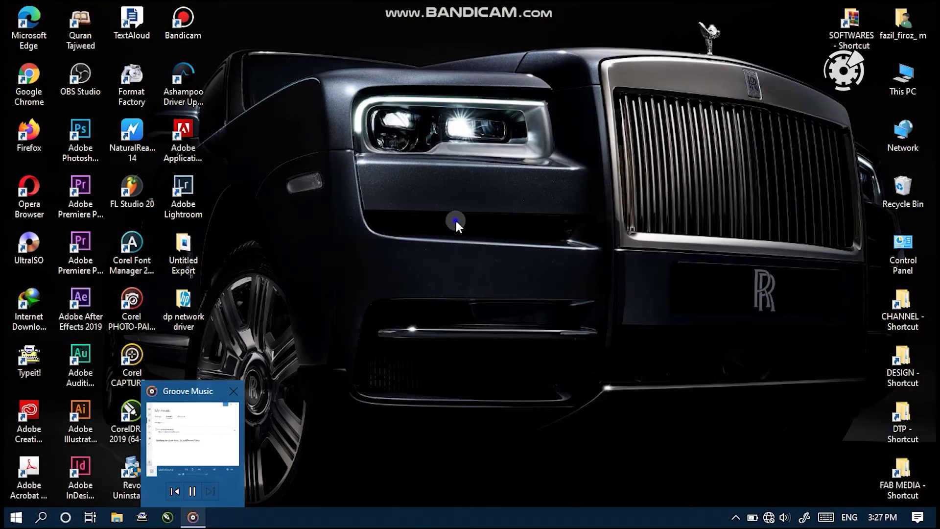
right_click(454, 218)
left_click(489, 262)
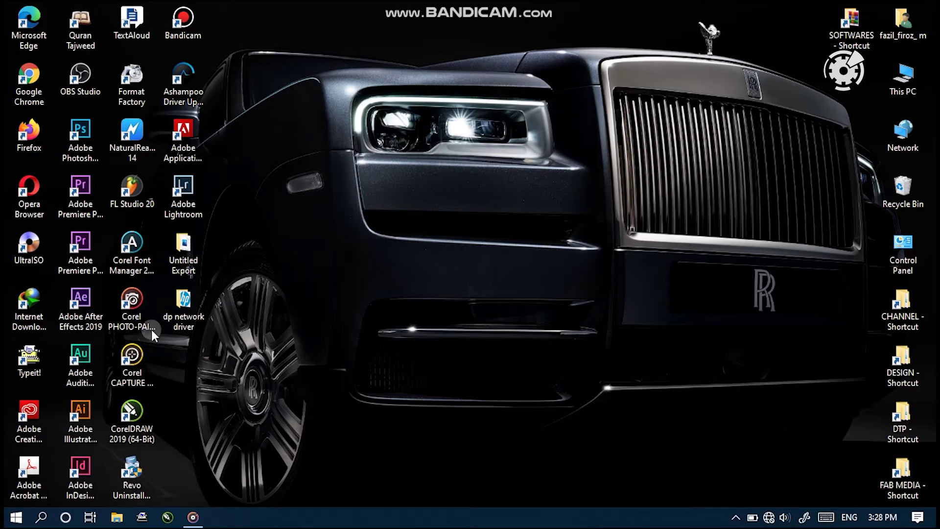
Step: Run Network reset from Settings > Network & Internet, confirming the reset
left_click(16, 517)
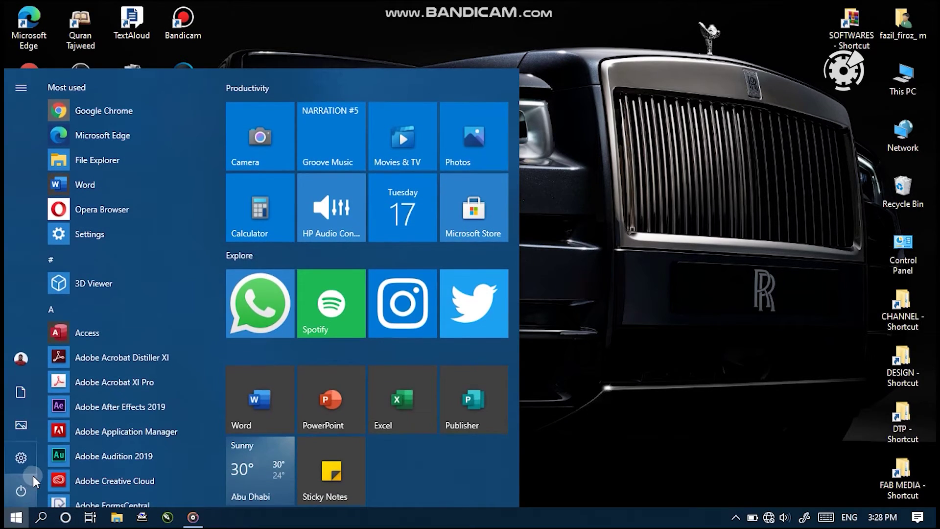
left_click(22, 459)
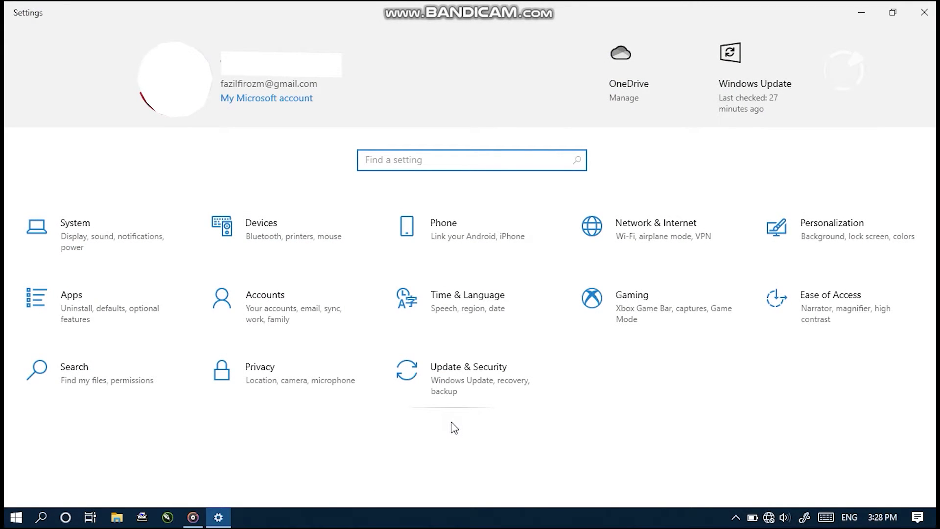
left_click(649, 232)
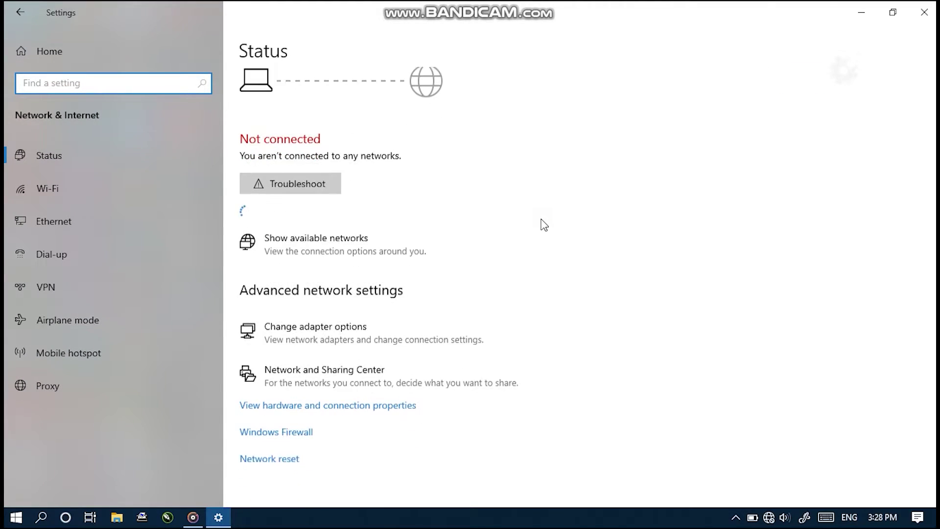
scroll(543, 225, "down", 1)
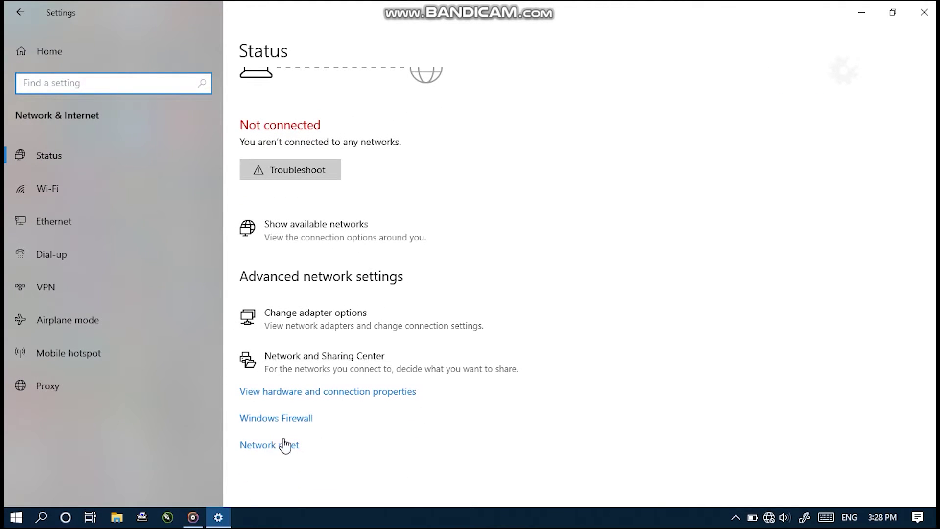
left_click(262, 447)
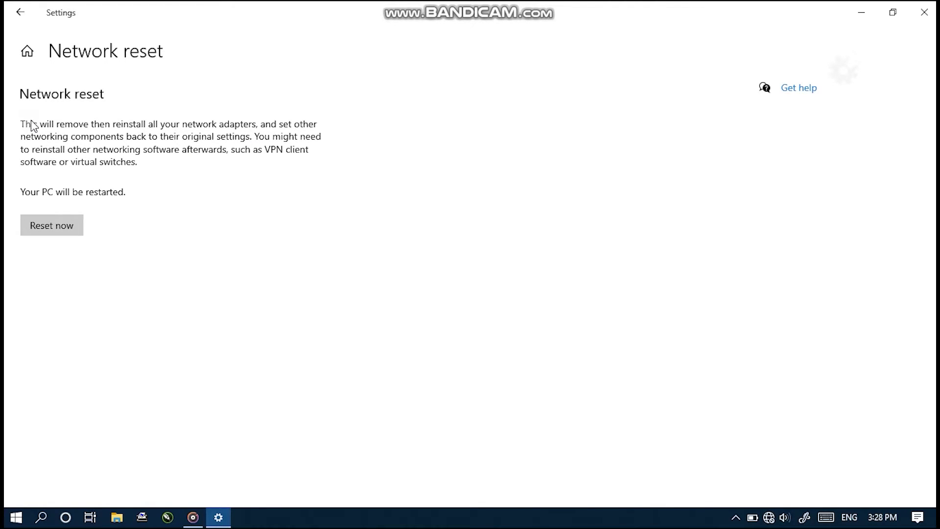
left_click(52, 225)
left_click(422, 290)
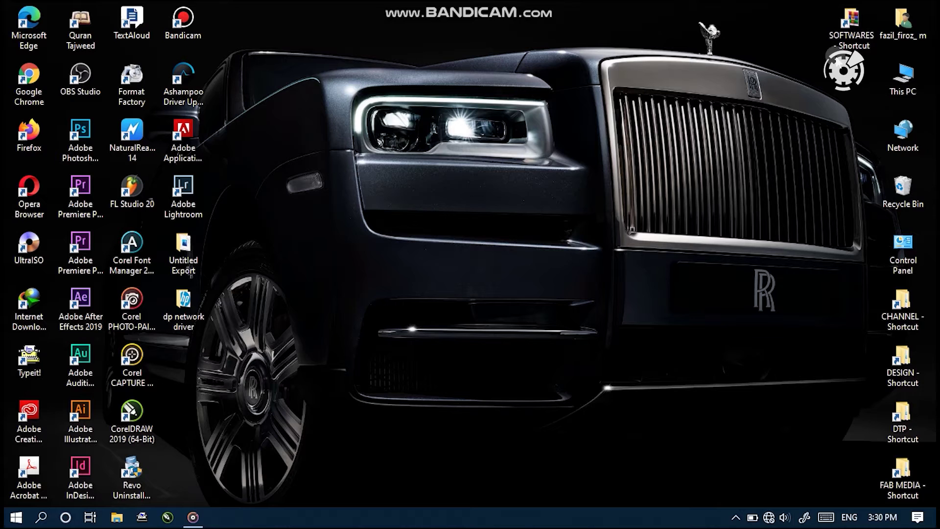
Step: Restore and apply Internet Explorer's advanced settings, then reset it including personal settings
double_click(912, 247)
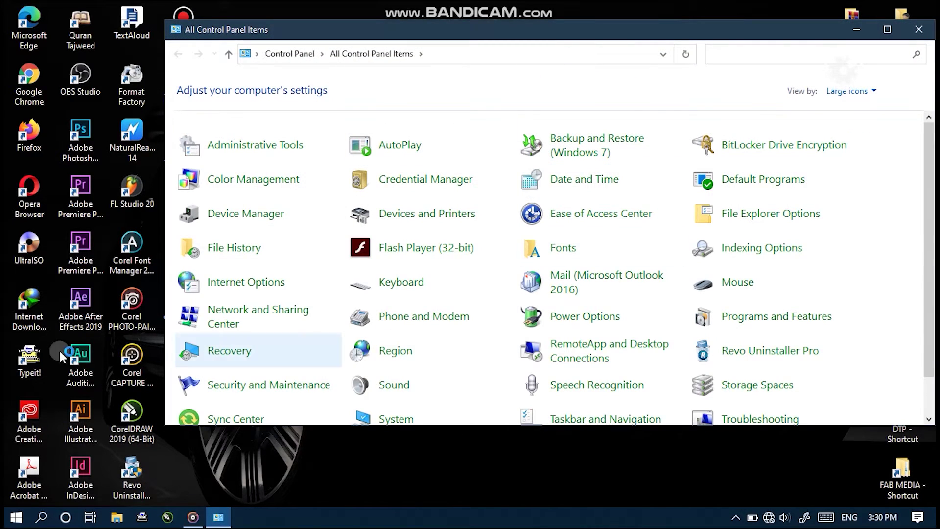
left_click(222, 291)
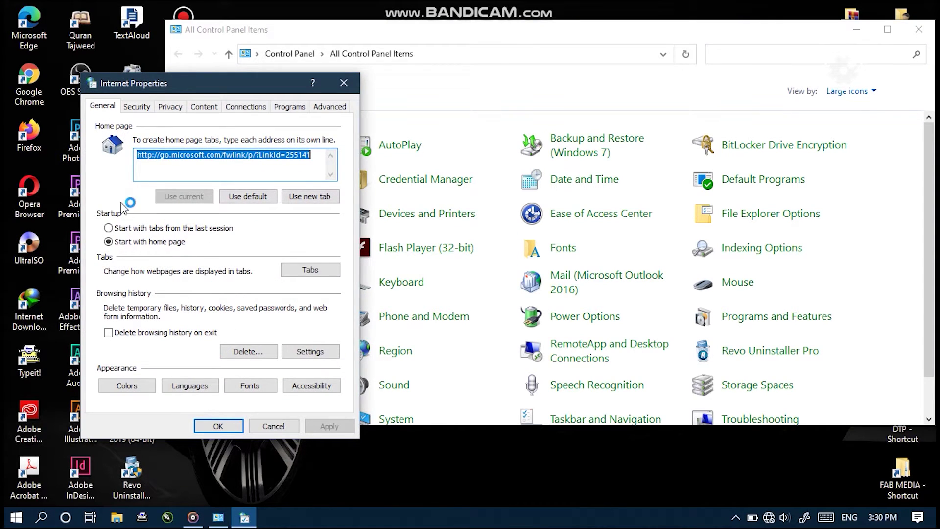
left_click(334, 108)
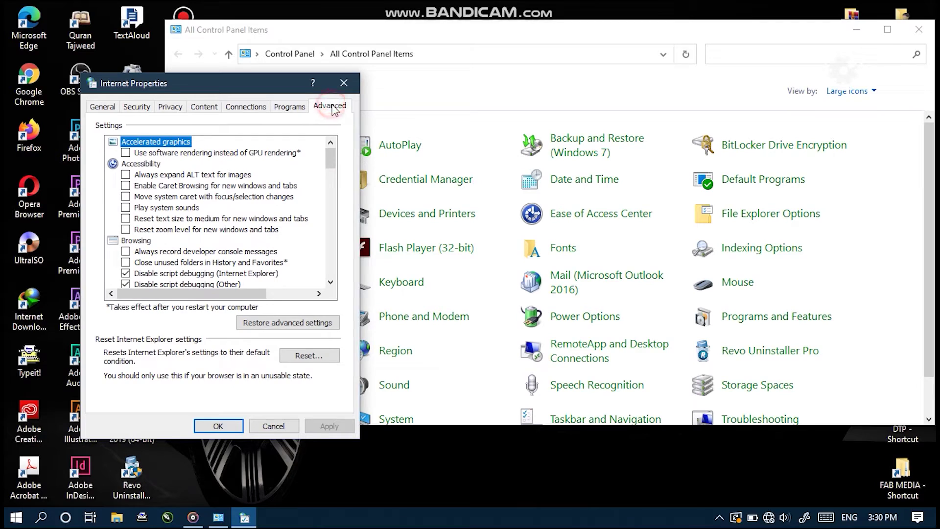
left_click(301, 327)
left_click(321, 426)
left_click(307, 356)
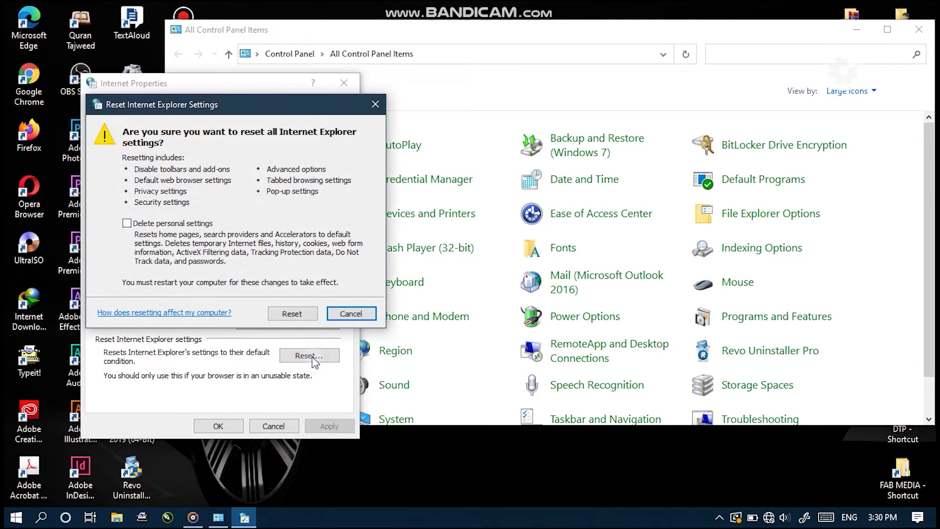
left_click(128, 223)
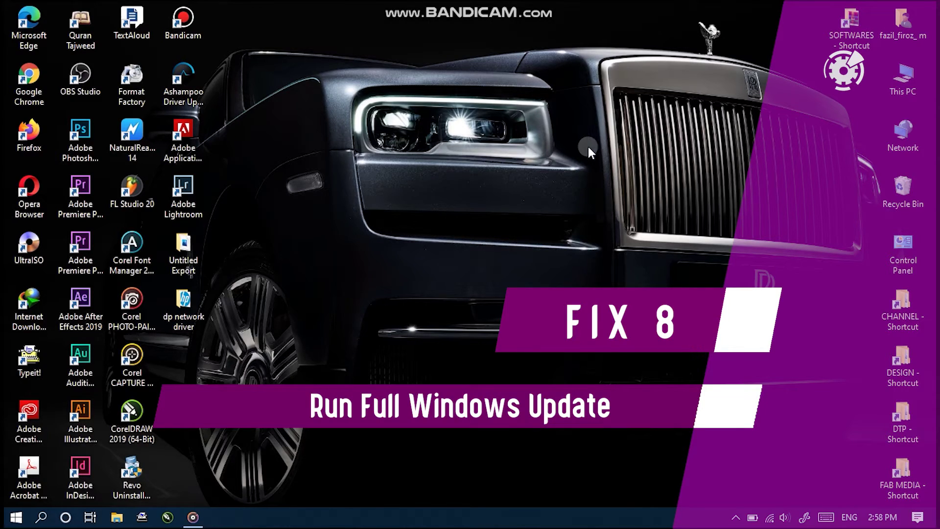
Step: Open Windows Update via a 'WINDO' search to install updates, refreshing the desktop before and after
right_click(571, 174)
left_click(602, 219)
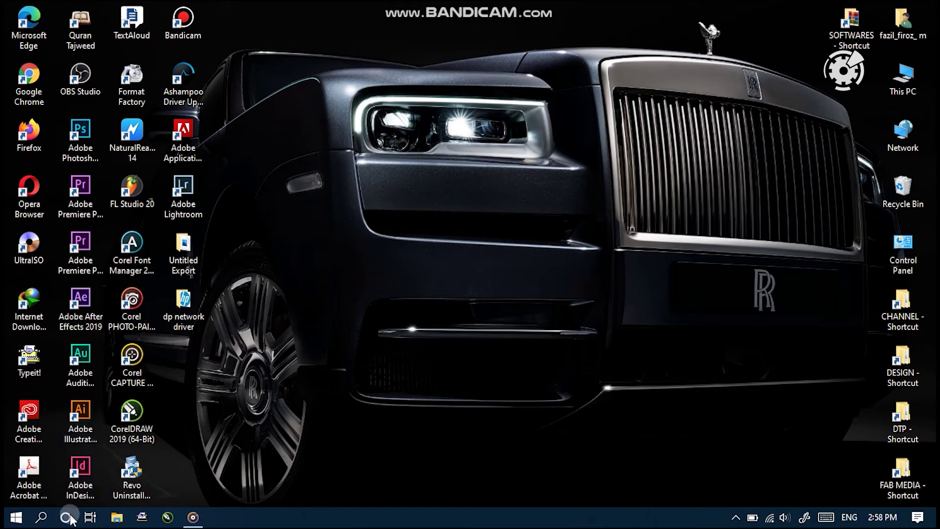
left_click(49, 518)
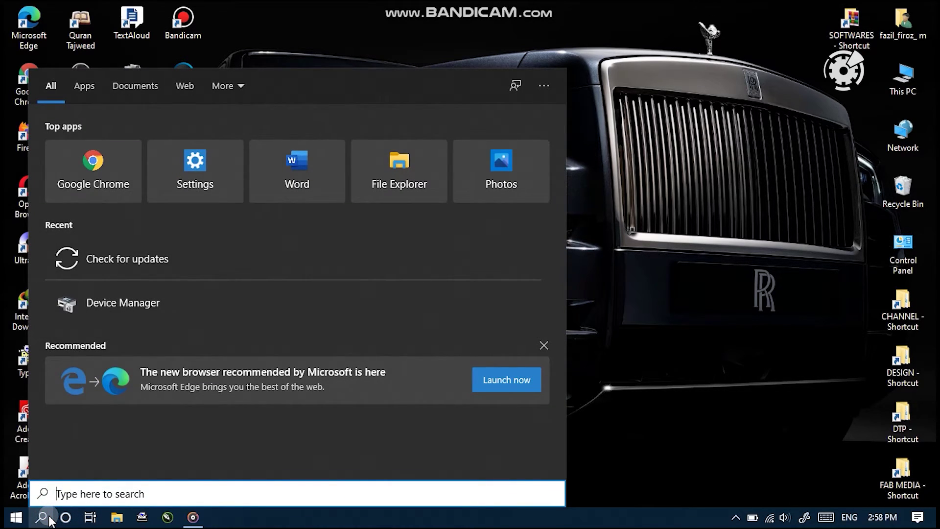
type("WINDO")
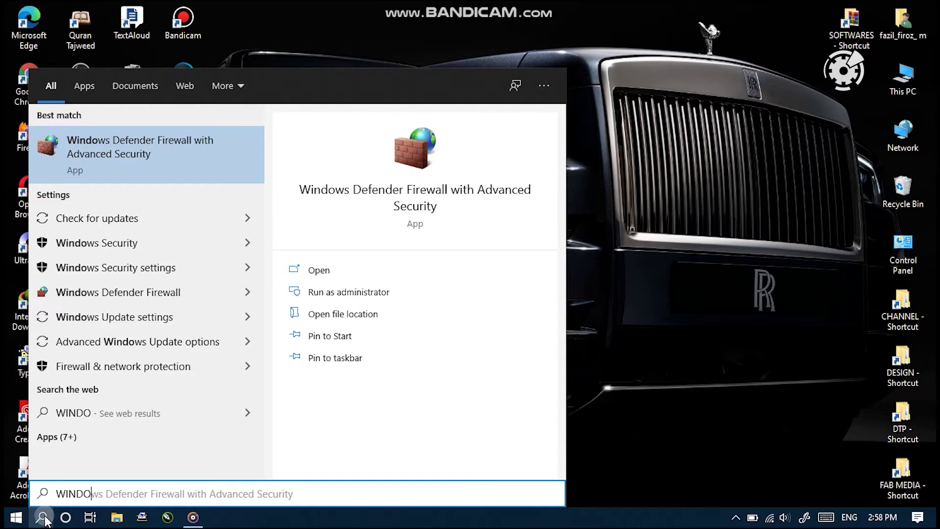
left_click(116, 224)
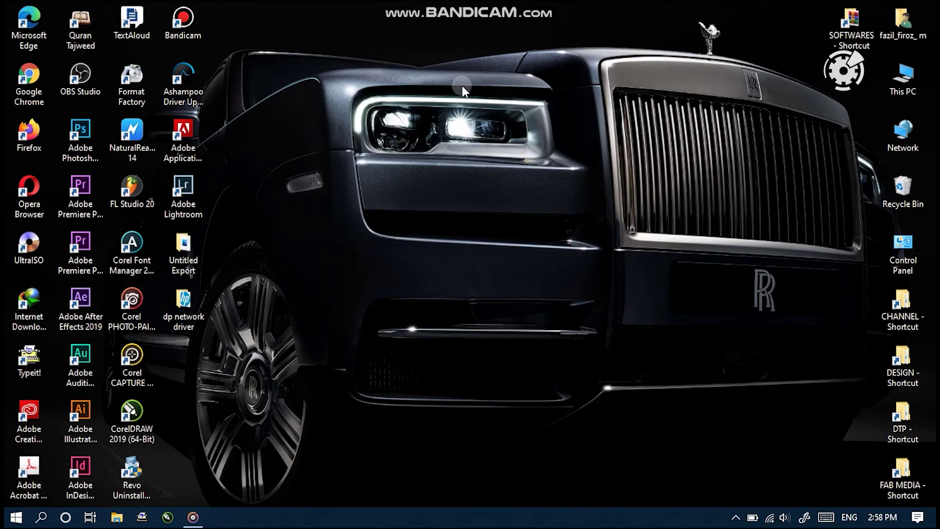
right_click(458, 83)
left_click(470, 127)
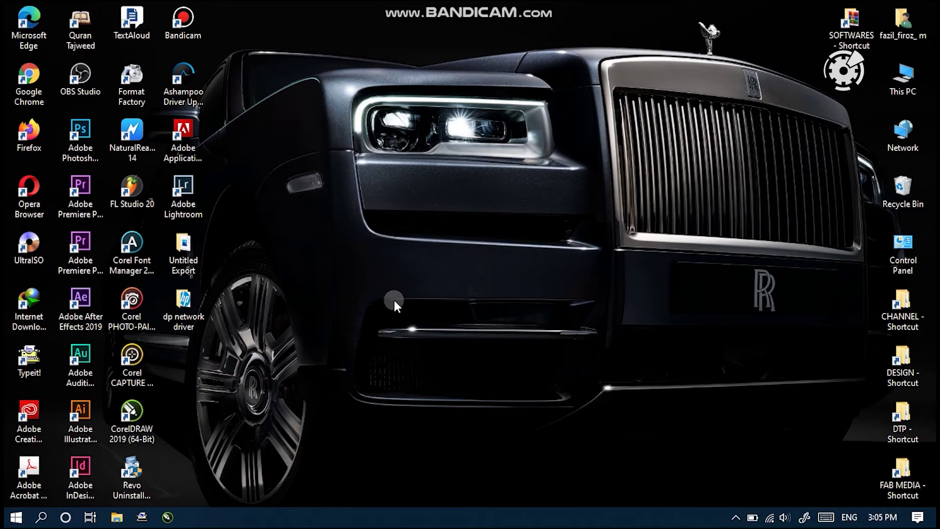
Step: Refresh the desktop and launch Command Prompt as administrator from a 'cmd' search
left_click(451, 176)
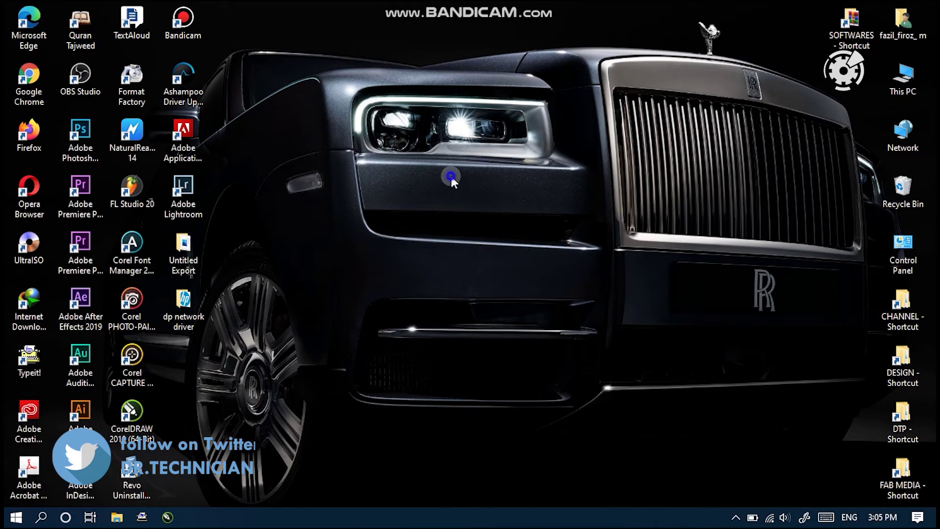
right_click(451, 175)
left_click(499, 214)
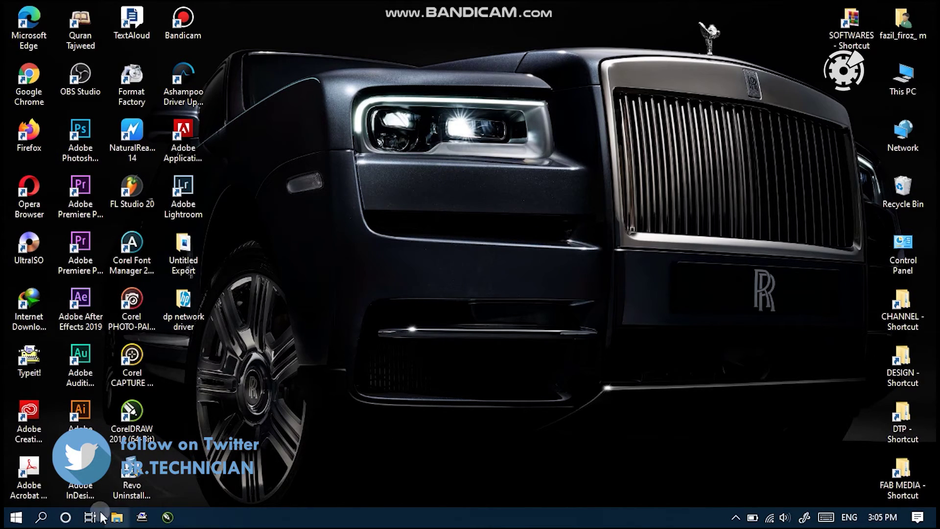
left_click(44, 518)
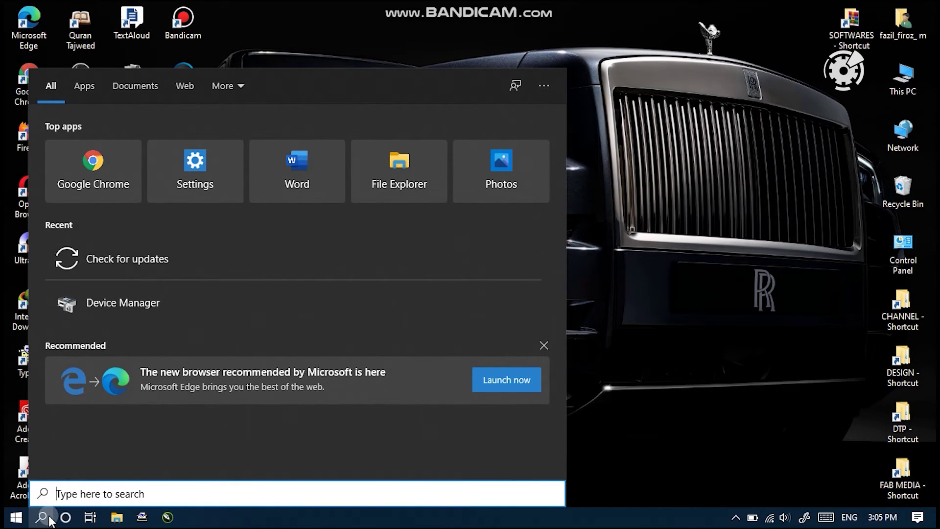
type("cmd")
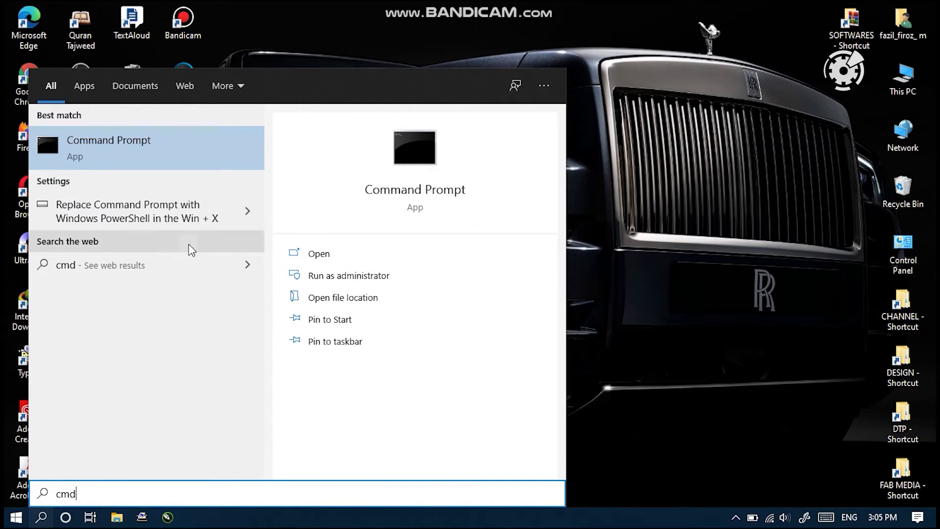
right_click(120, 141)
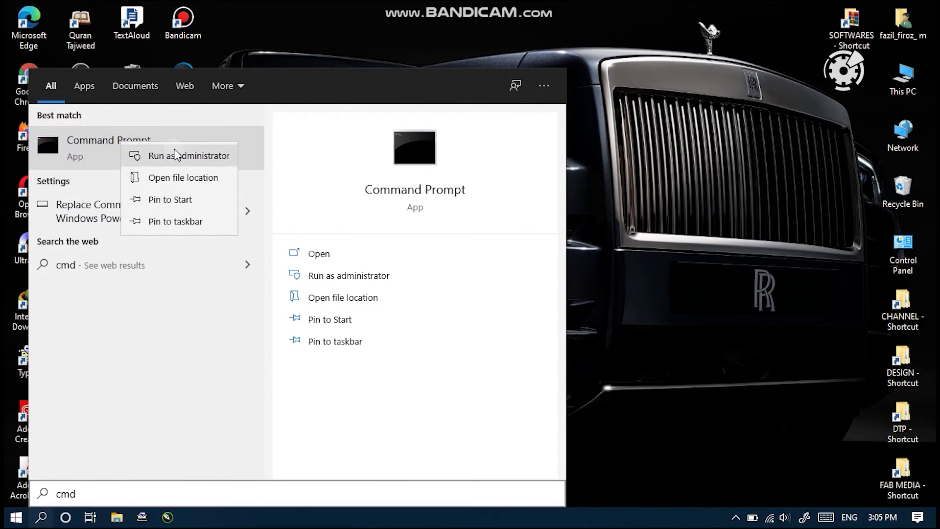
left_click(175, 160)
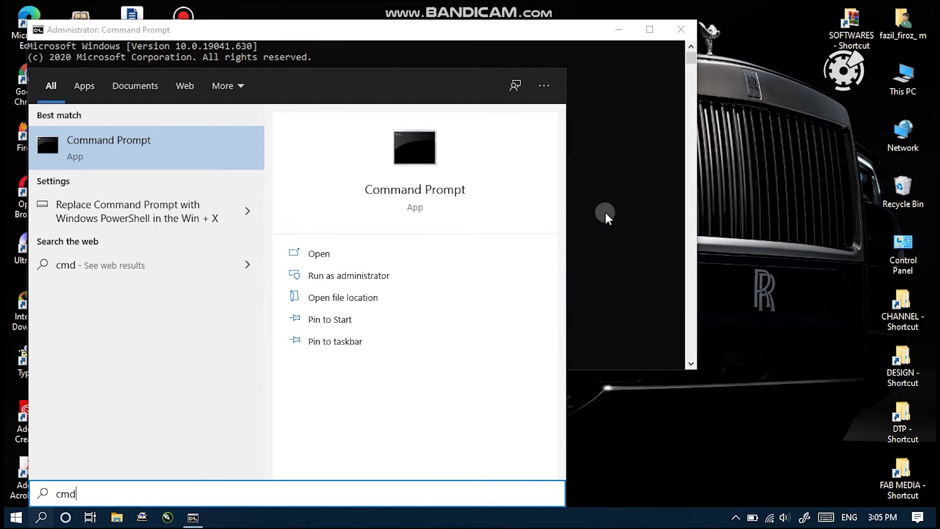
left_click(605, 210)
Step: Reset Winsock and the TCP/IP stack, then release and renew the IP address
type("netSH")
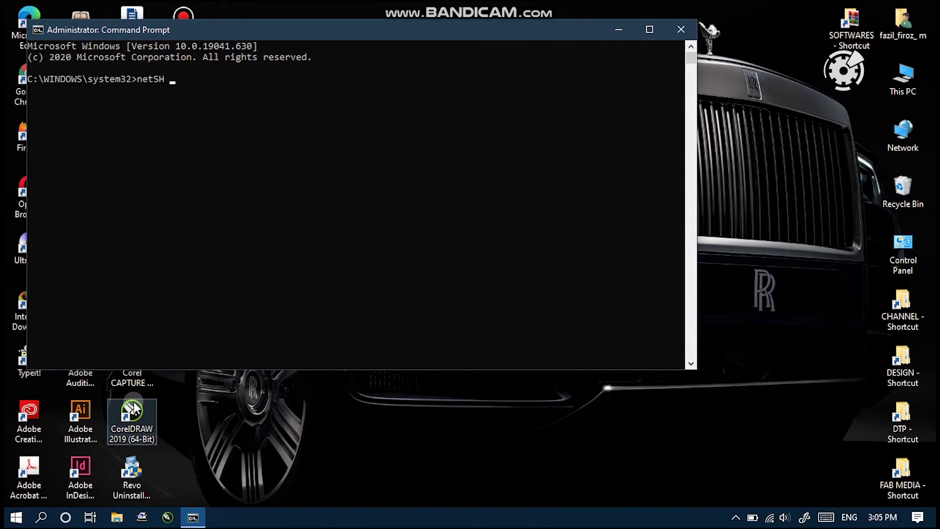
type(" winsock reset")
key("Return")
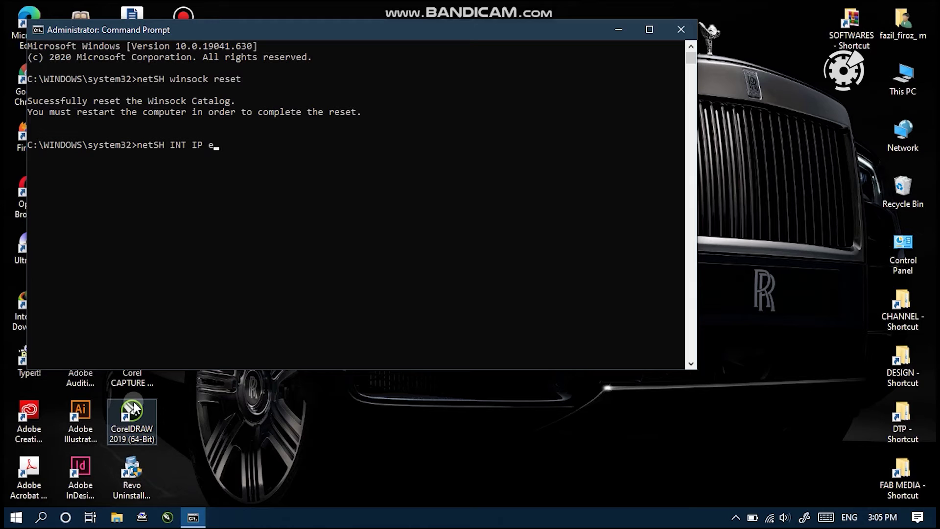
key("Return")
type("IPconfig/release")
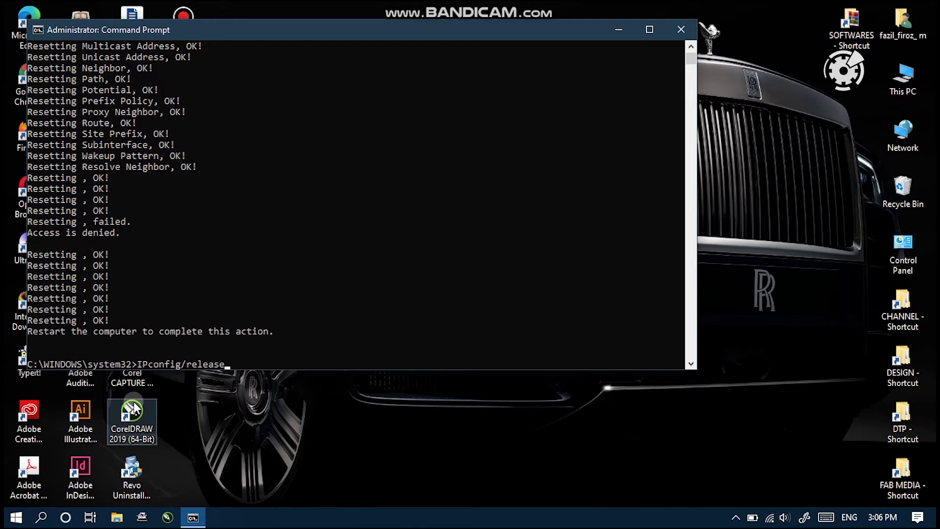
key("Return")
type("IPconfig")
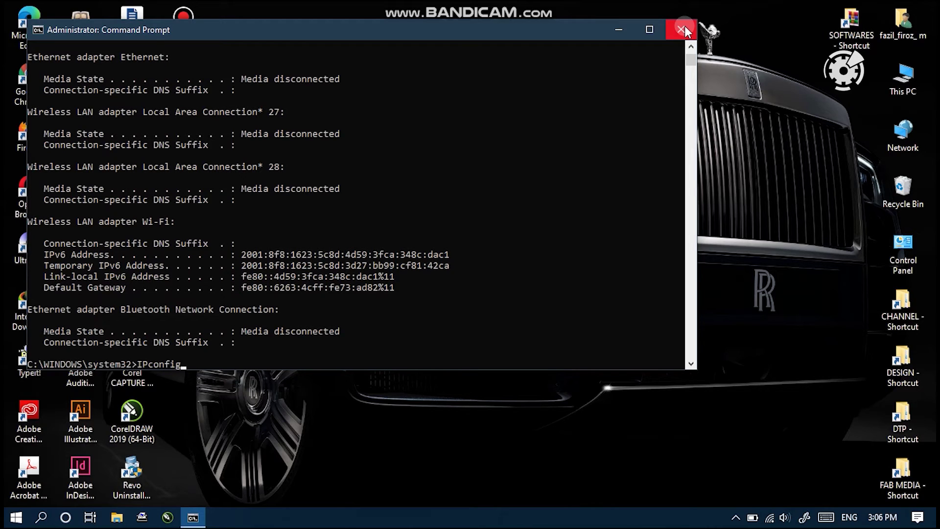
type("/renew")
key("Return")
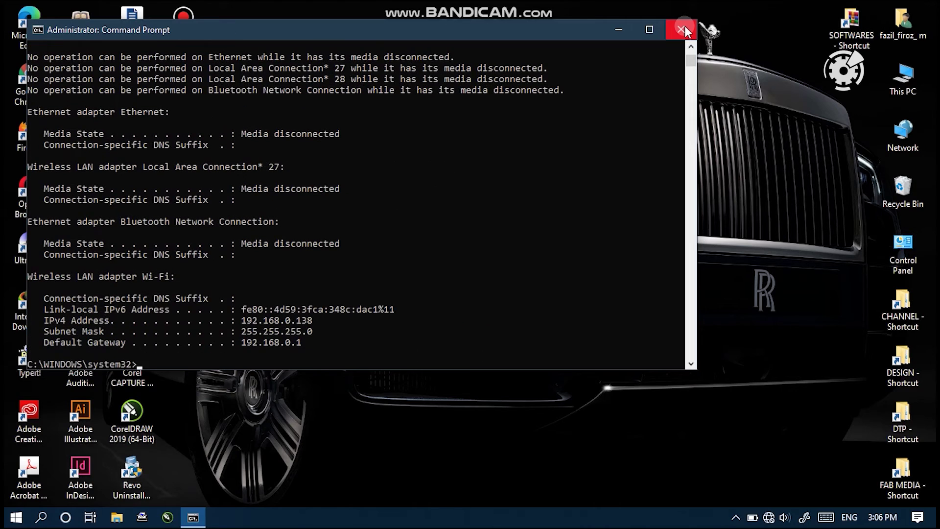
Step: Attempt a DNS flush with 'IPconfig/flishDNS' and close Command Prompt
type("IPconfig/flishDNS")
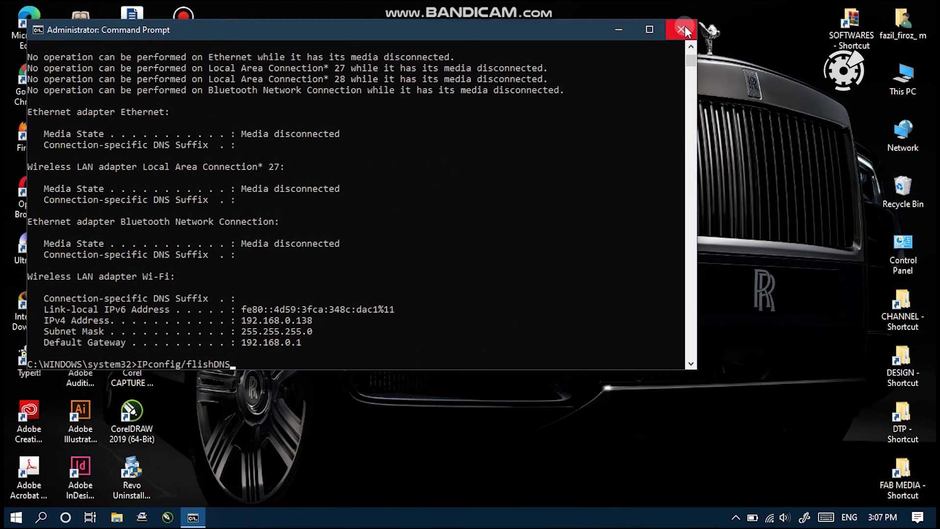
key("Return")
type("w")
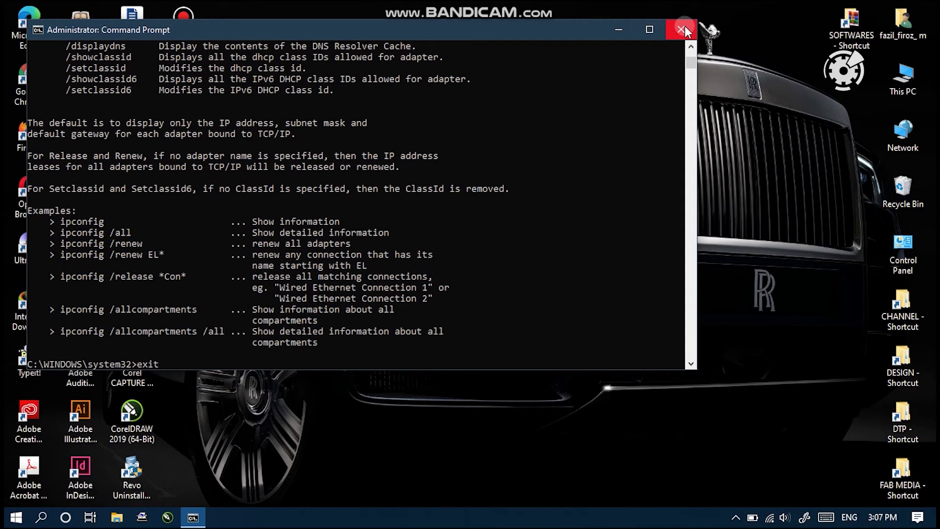
type("xit")
left_click(682, 30)
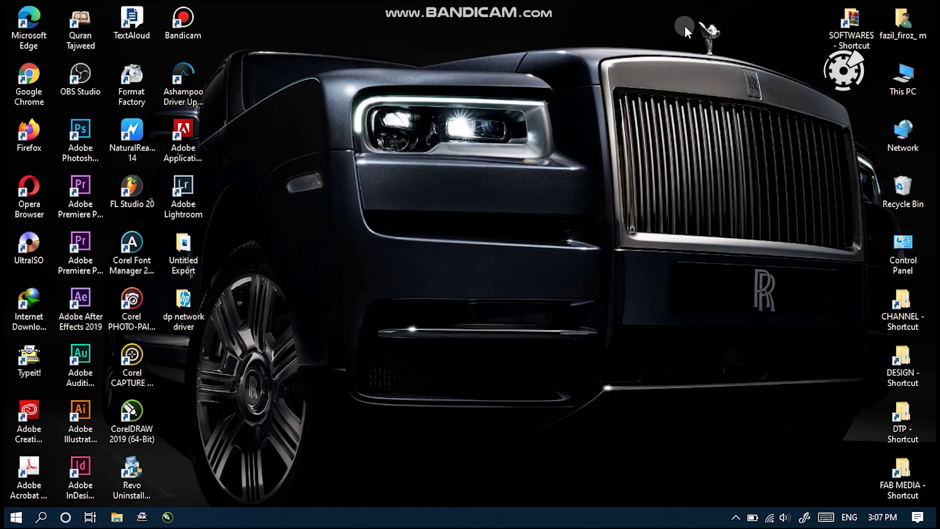
Step: Refresh the desktop four times in a row
right_click(520, 163)
left_click(577, 203)
right_click(495, 165)
left_click(515, 206)
right_click(481, 204)
left_click(508, 244)
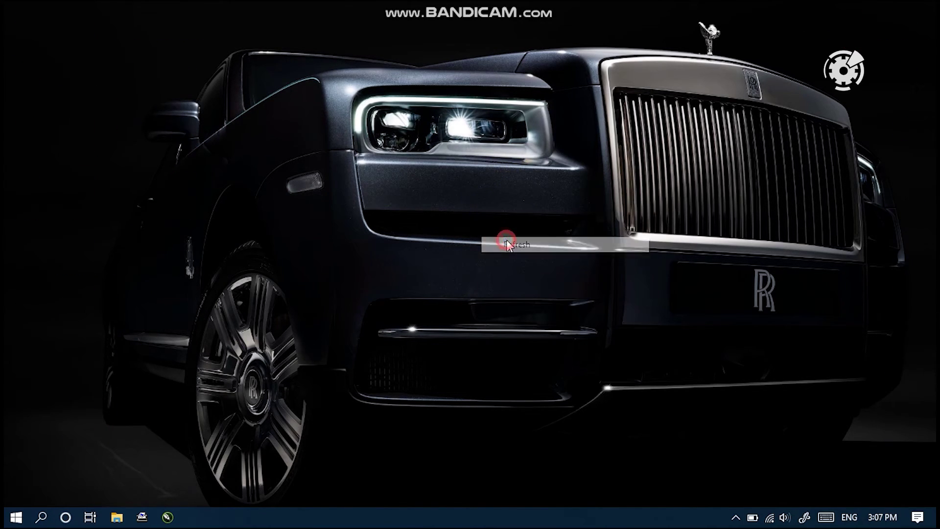
right_click(497, 264)
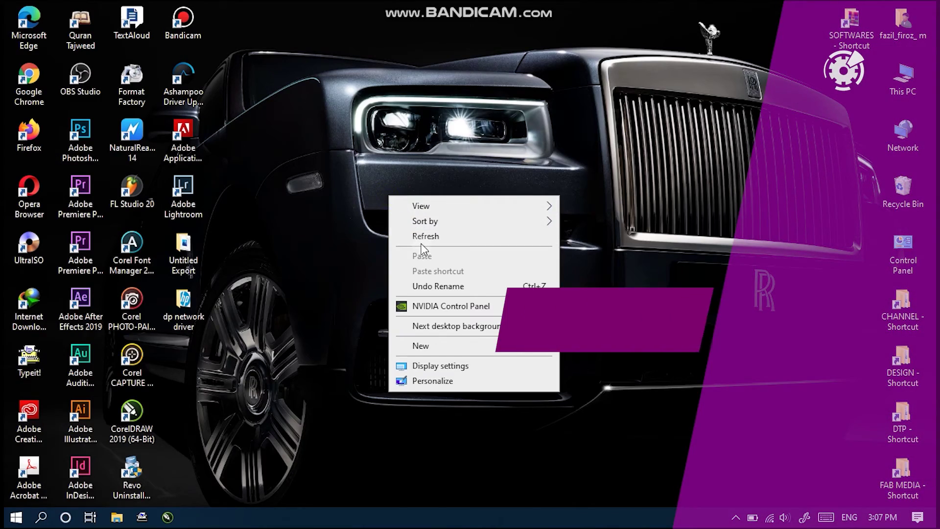
left_click(419, 236)
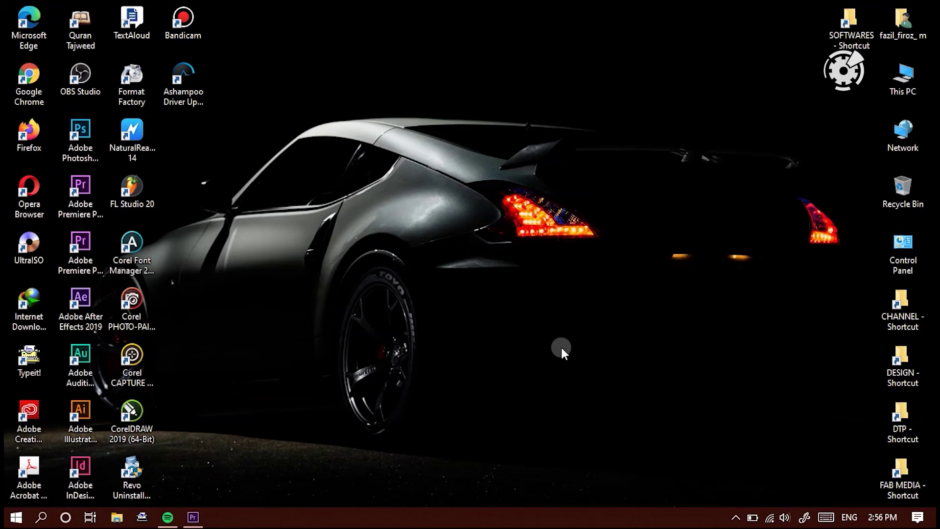
right_click(494, 199)
left_click(537, 243)
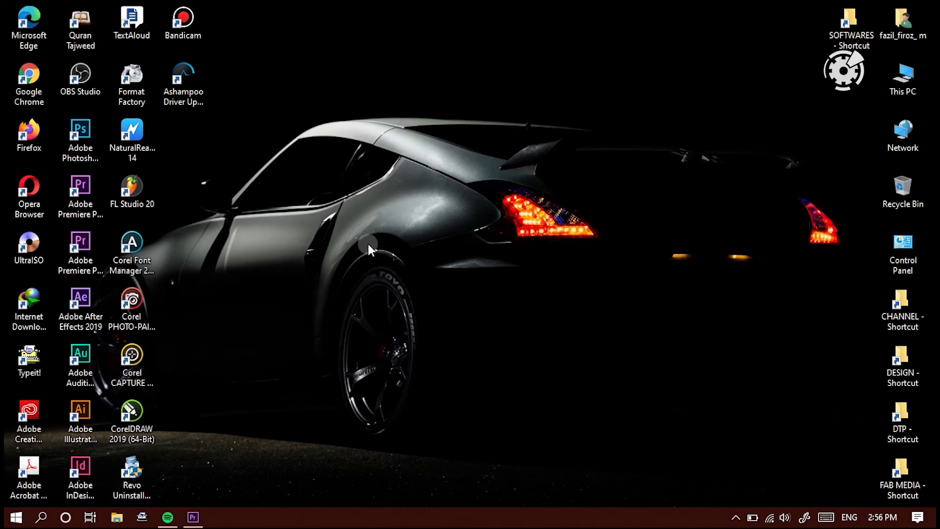
right_click(409, 125)
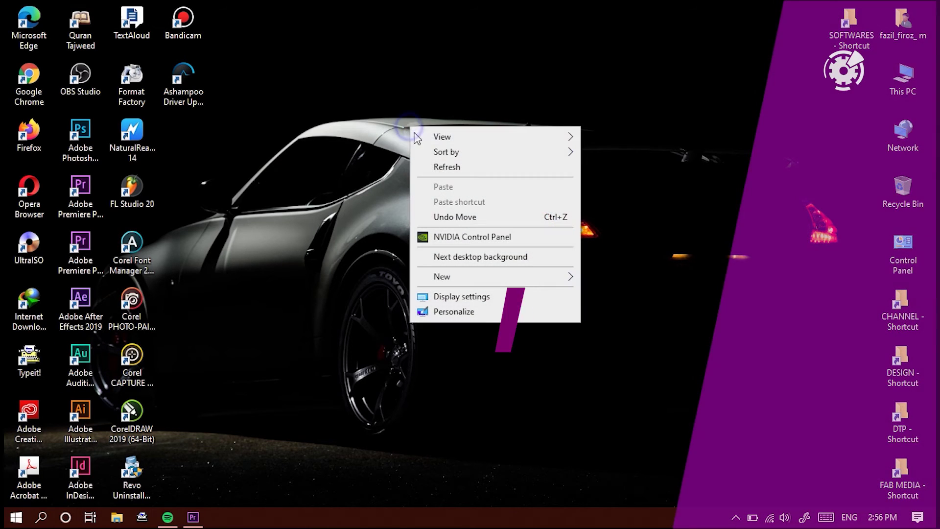
left_click(438, 166)
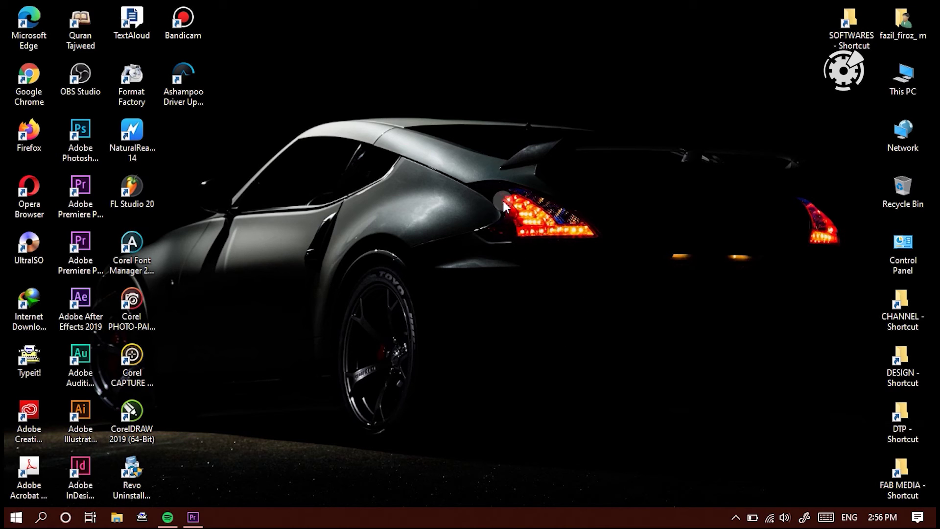
right_click(504, 205)
left_click(526, 237)
right_click(410, 126)
left_click(438, 167)
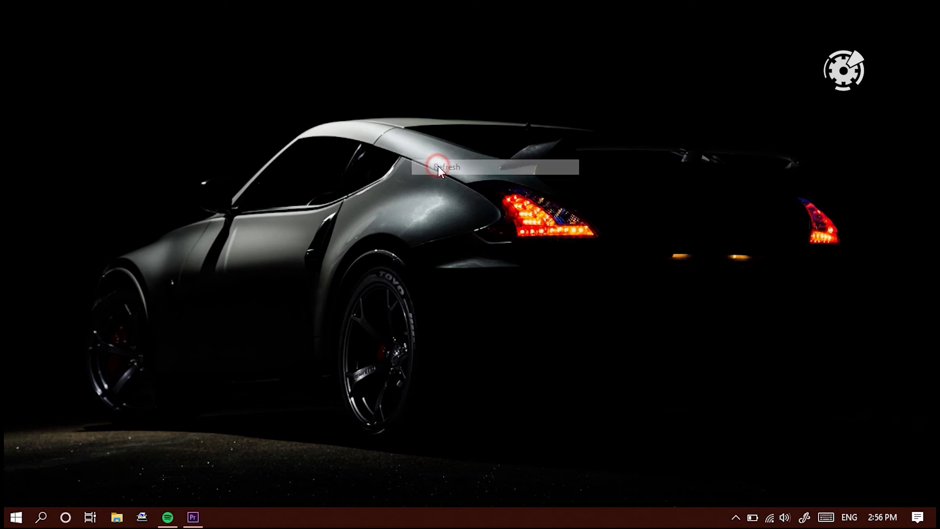